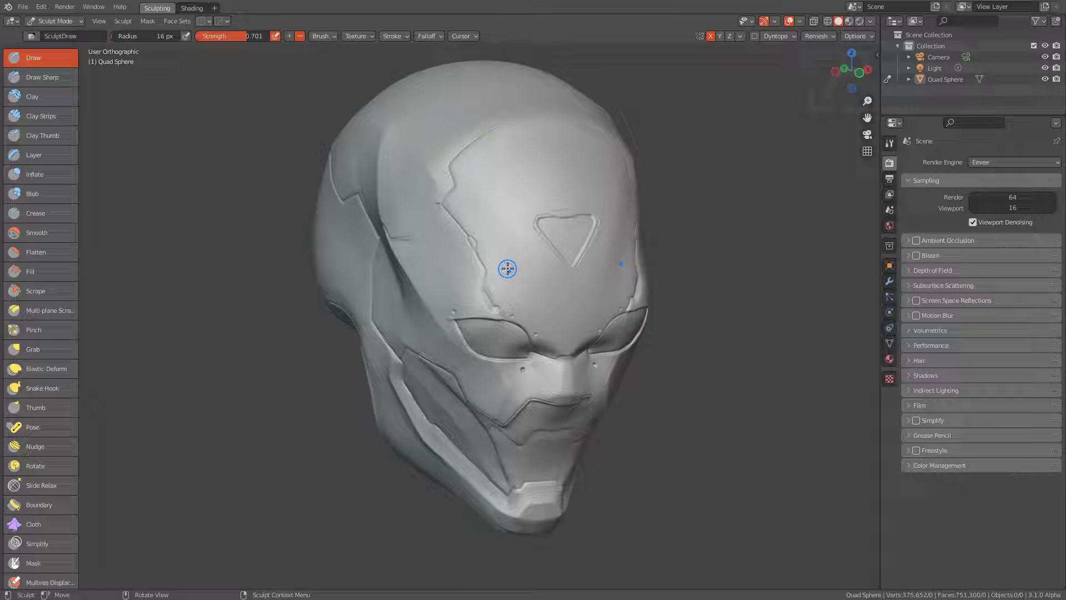
Start an Arms skin shape with two points below the back of the head and centre it on the model.
key(q)
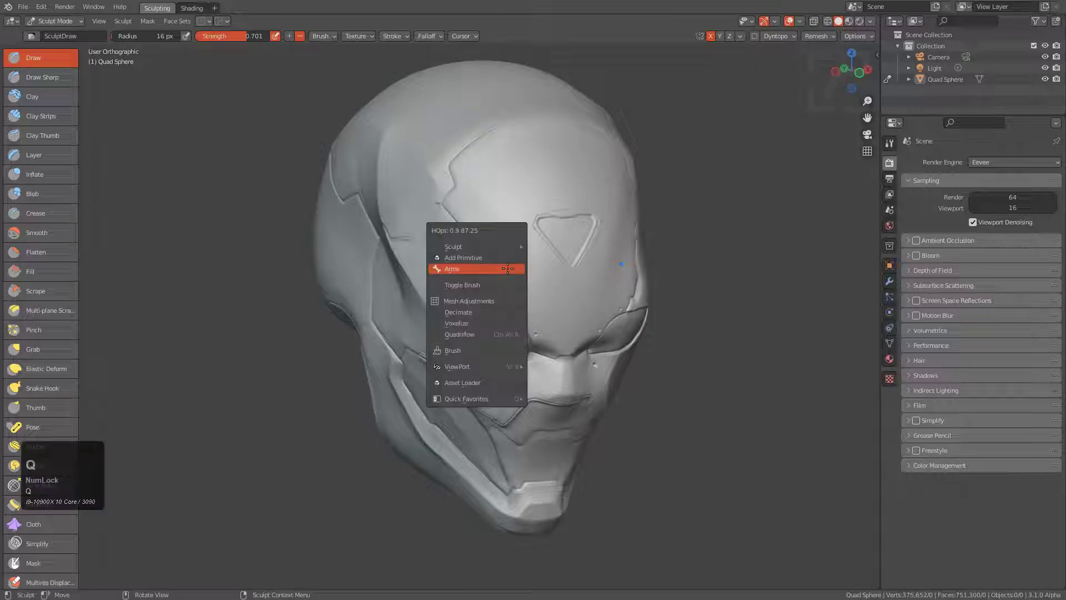
click(507, 269)
middle_drag(508, 269, 550, 294)
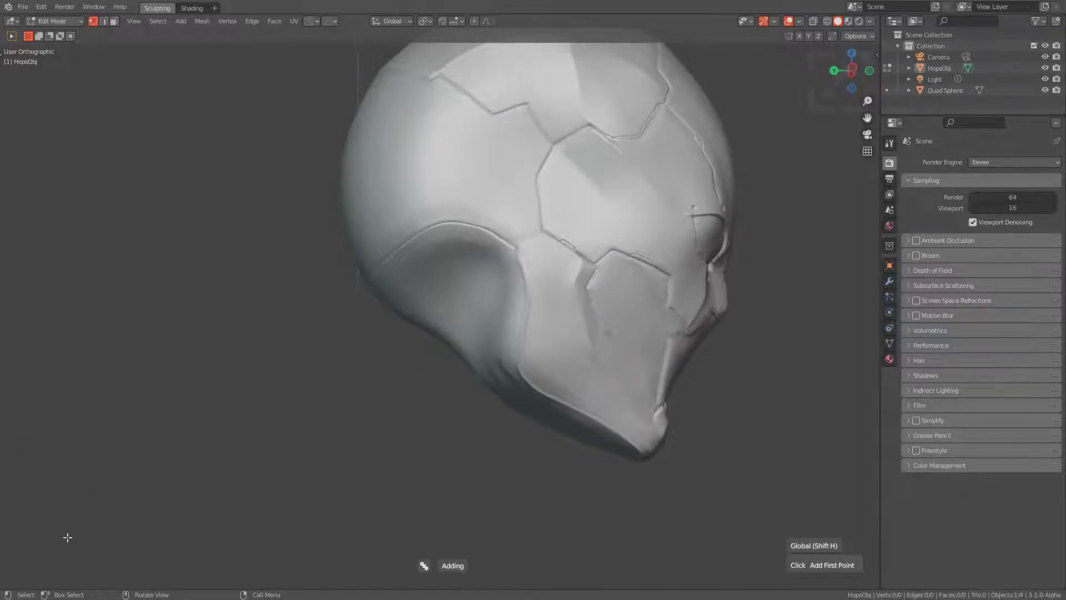
click(487, 329)
click(345, 430)
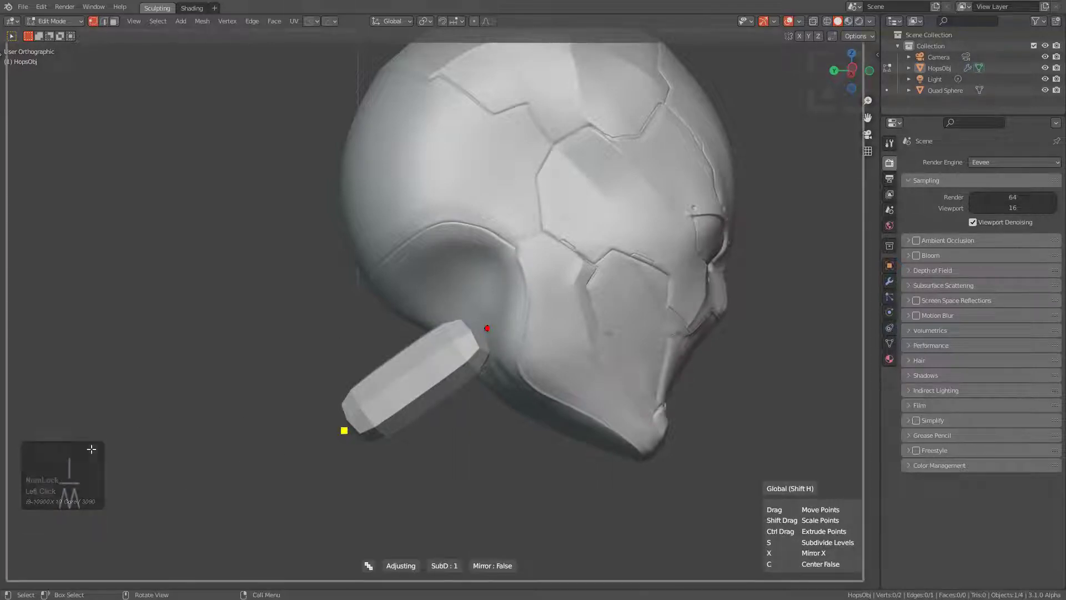
key(c)
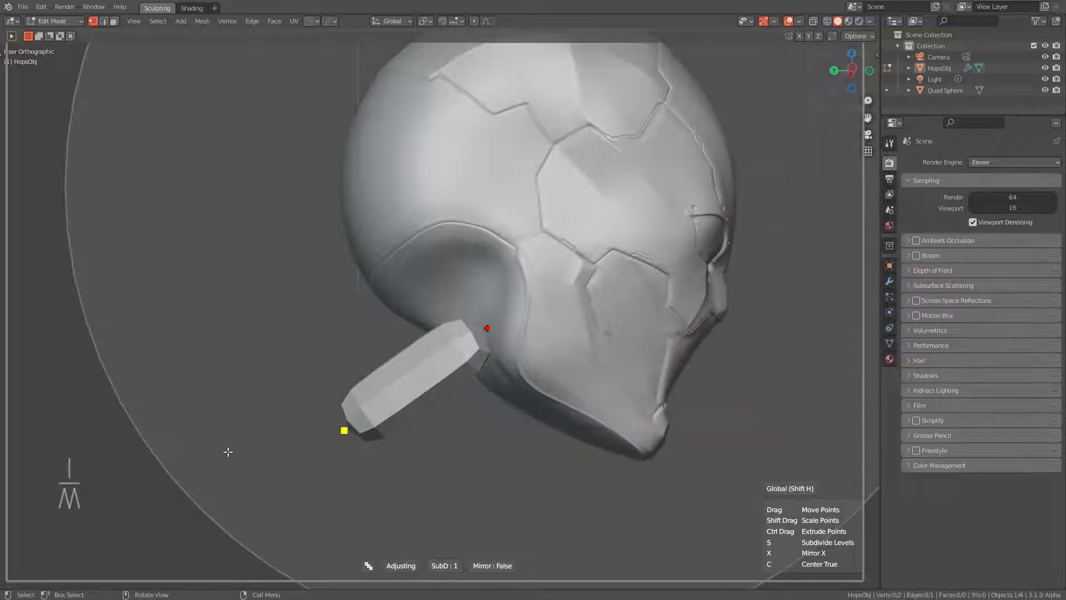
Reposition both end points of the neck shape and scale up its upper end to thicken it under the head.
drag(490, 347, 493, 289)
drag(345, 431, 377, 476)
mouse_move(491, 293)
shift+mouse_down()
mouse_move(530, 298)
mouse_move(503, 297)
shift+mouse_up()
middle_drag(502, 301, 572, 206)
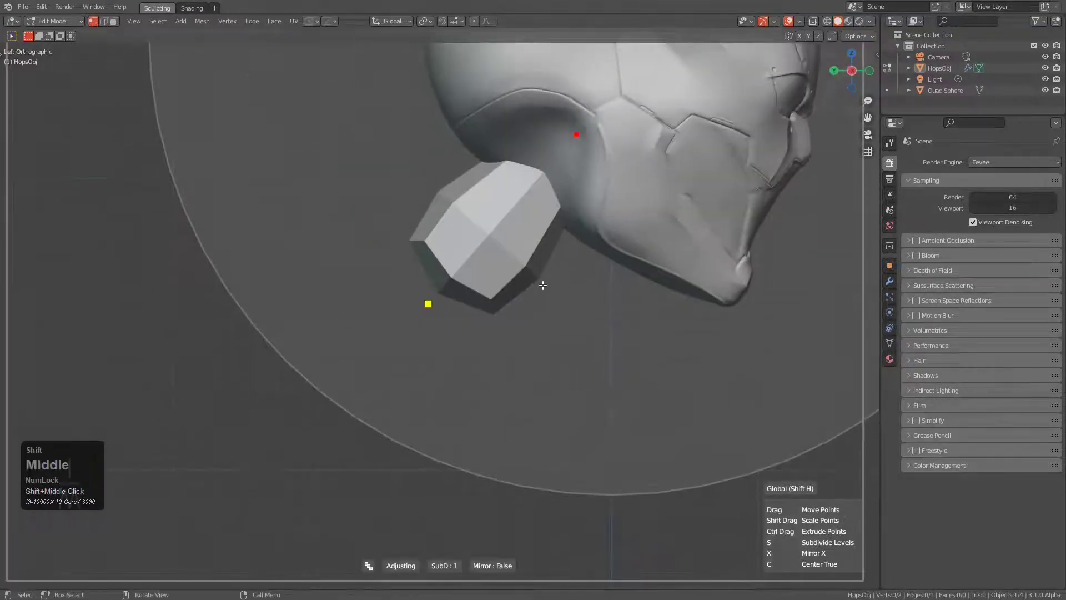
Extrude the neck shape downward and up into the head, scale its upper points, and finish the Arms shape.
ctrl+drag(428, 303, 423, 447)
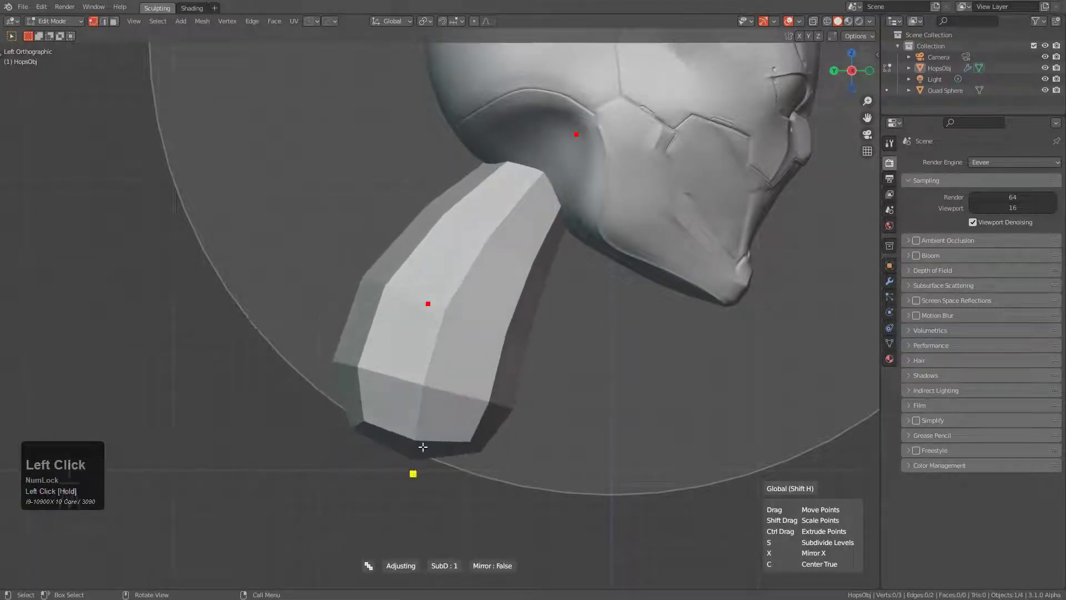
mouse_move(420, 315)
mouse_down()
mouse_move(457, 307)
mouse_move(428, 299)
mouse_up()
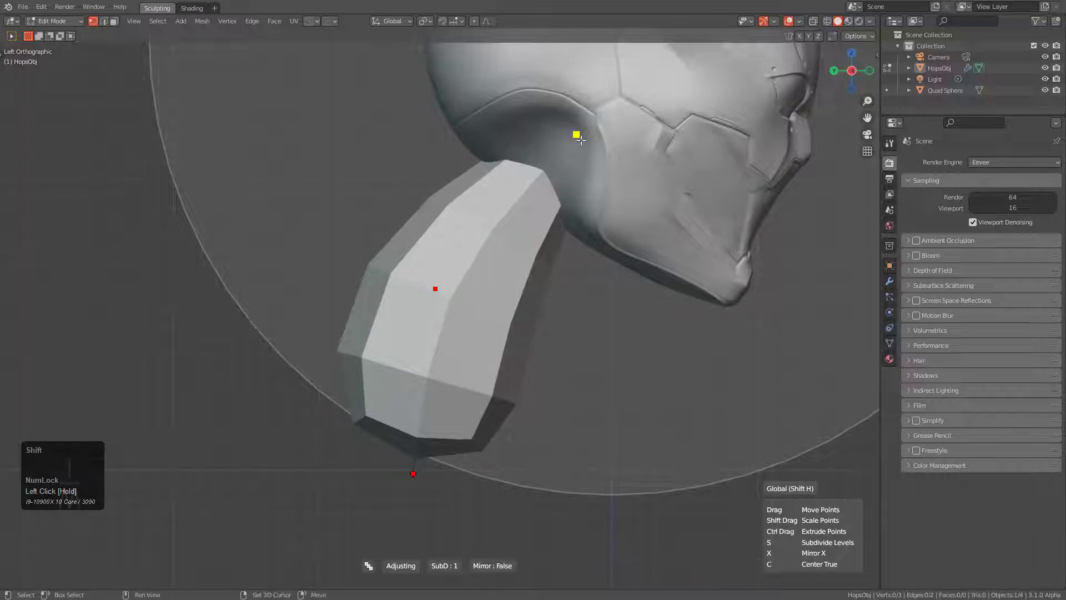
shift+drag(578, 137, 608, 170)
mouse_move(579, 180)
middle_down()
mouse_move(702, 210)
mouse_move(558, 162)
mouse_move(575, 175)
middle_up()
ctrl+drag(578, 133, 583, 87)
shift+drag(579, 127, 611, 150)
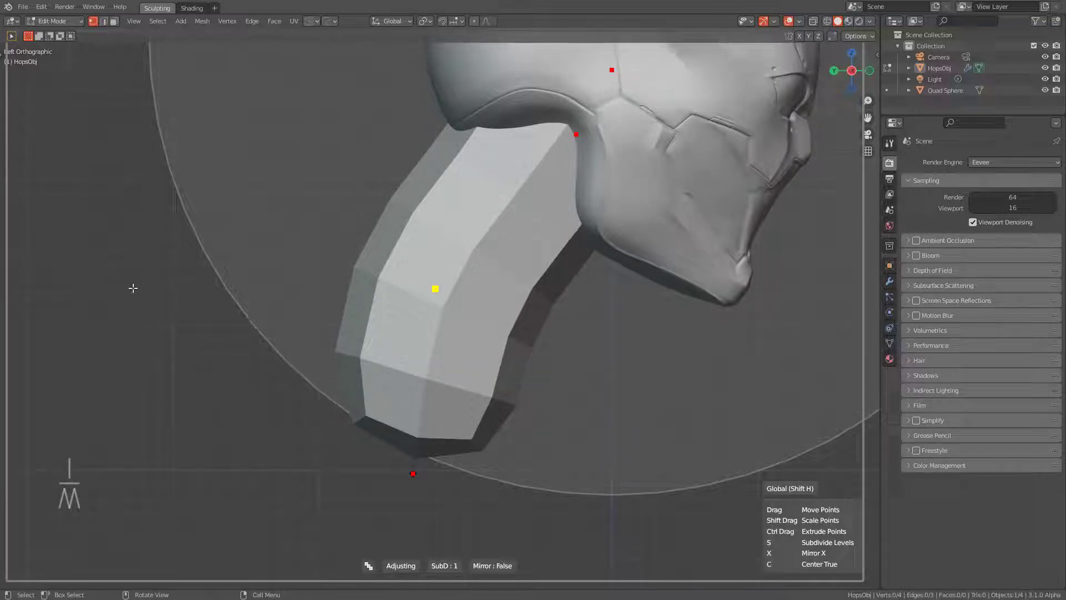
click(157, 277)
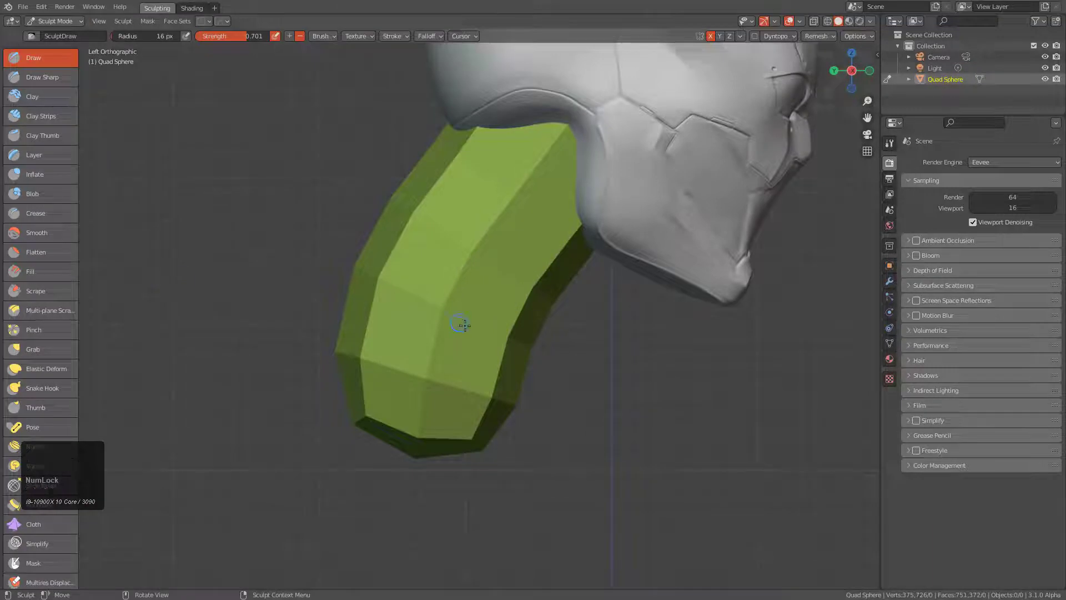
Add a centred sphere primitive at scale 1.226 below the neck as the chest mass.
mouse_move(464, 325)
middle_down()
mouse_move(533, 319)
mouse_move(475, 305)
mouse_move(457, 330)
middle_up()
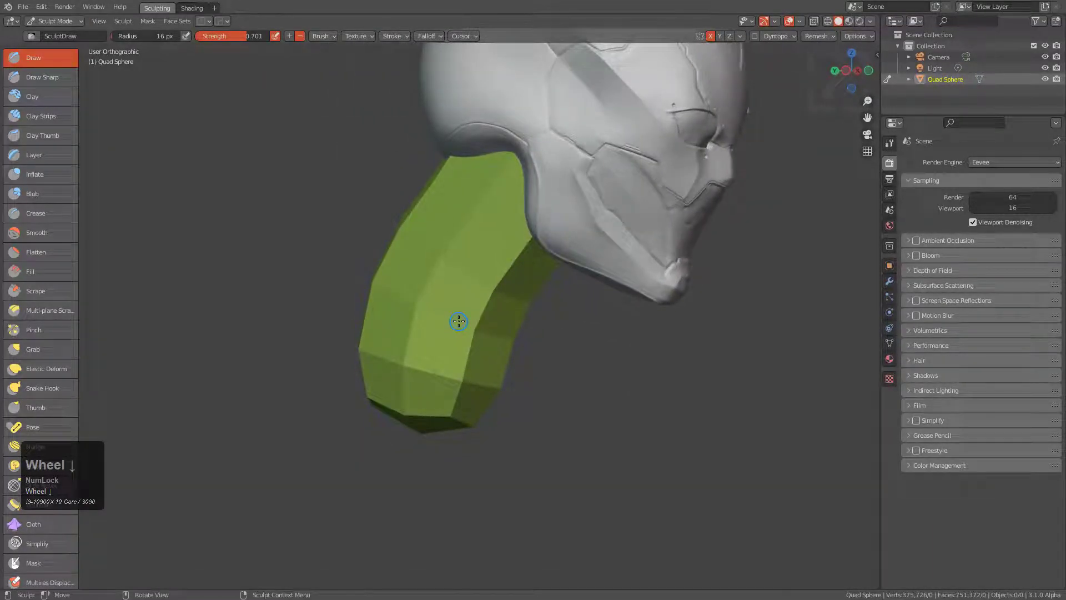
key(q)
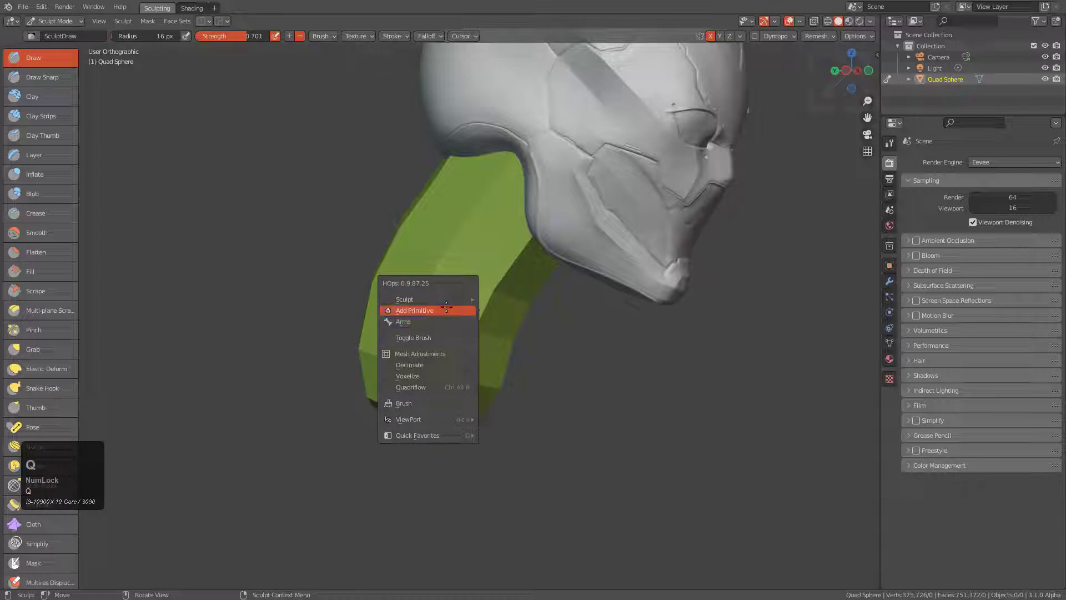
click(446, 310)
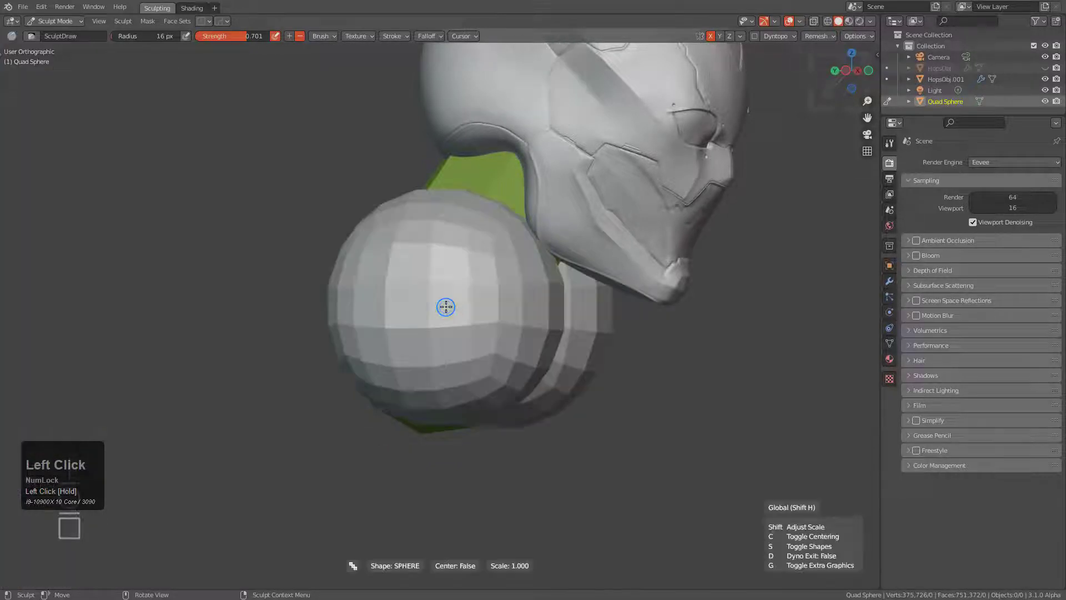
drag(65, 407, 78, 459)
key(c)
middle_drag(410, 382, 338, 409)
mouse_move(426, 386)
middle_down()
mouse_move(405, 361)
mouse_move(409, 348)
mouse_move(528, 384)
mouse_move(595, 386)
mouse_move(431, 384)
middle_up()
key(shift)
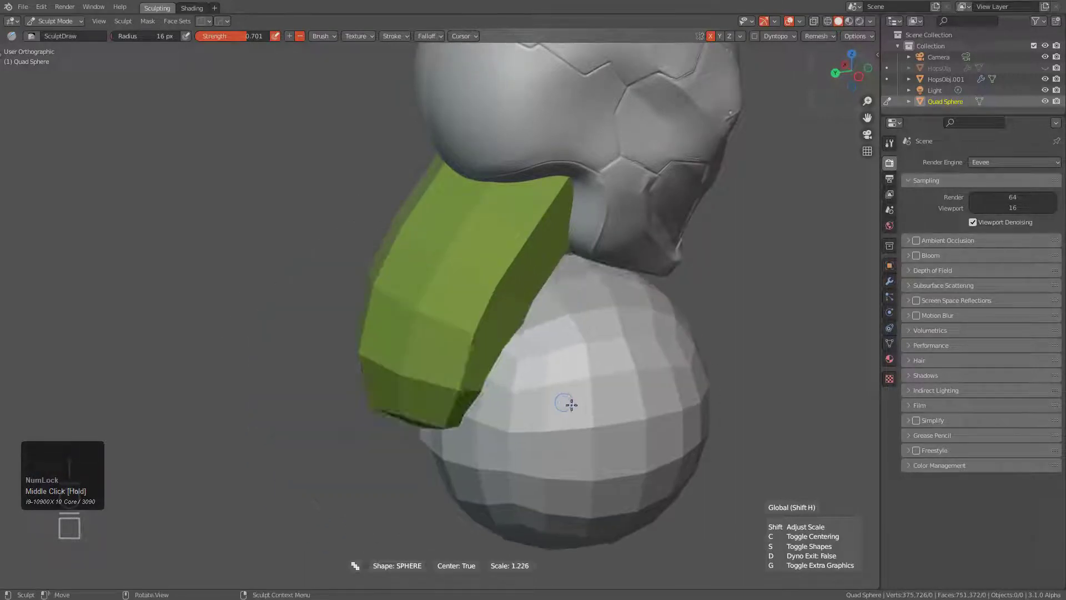
click(576, 413)
Add a mirrored pair of off-centre spheres at scale 1.051 beside the chest sphere as shoulders.
middle_drag(574, 412, 451, 356)
shift+middle_drag(451, 356, 546, 280)
middle_drag(546, 281, 572, 282)
key(q)
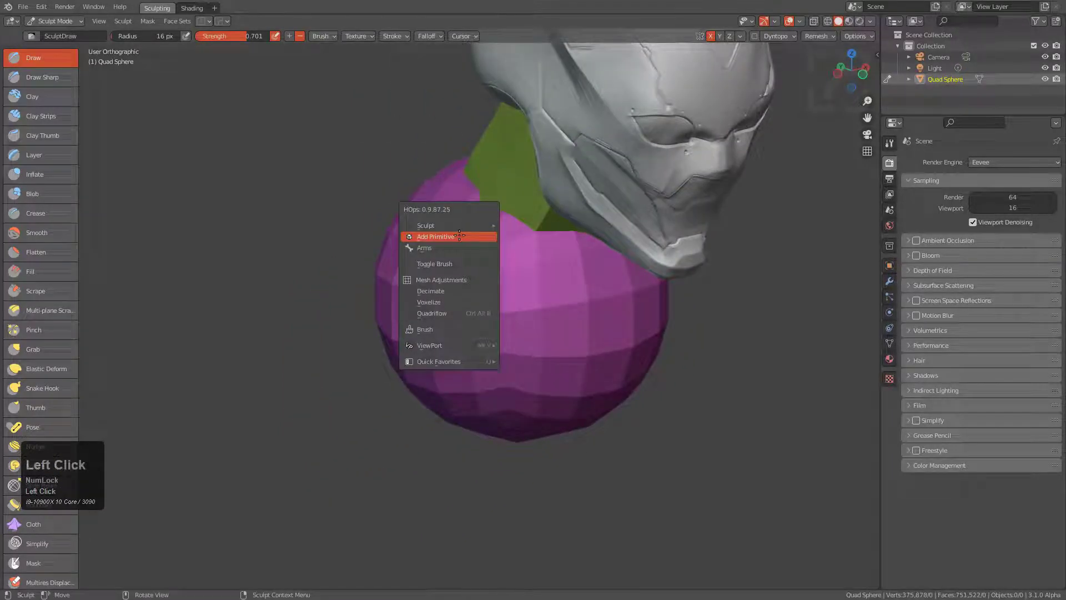
click(451, 237)
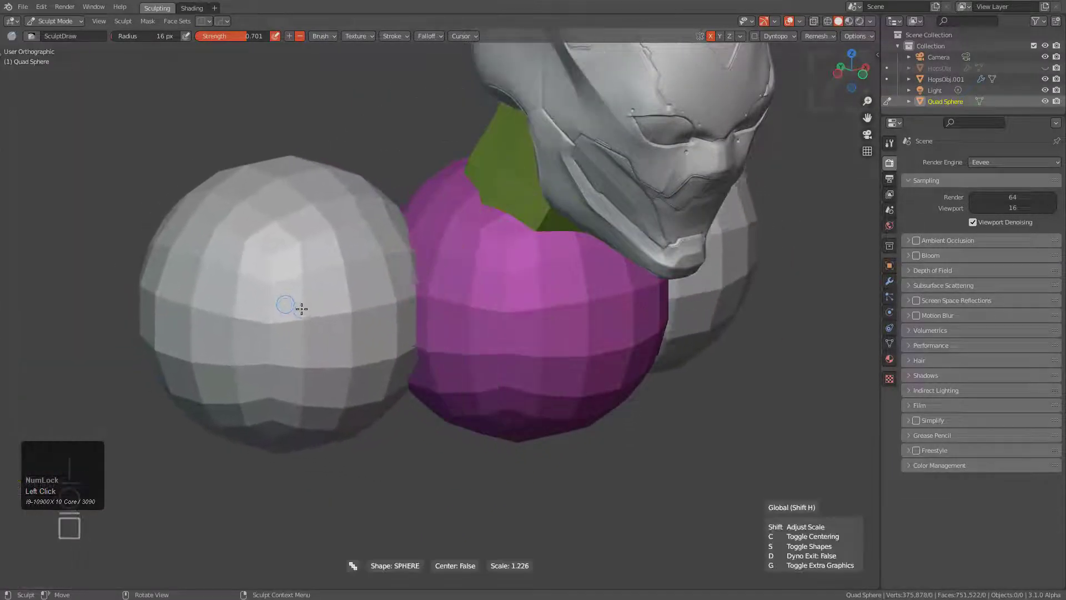
middle_drag(335, 311, 467, 336)
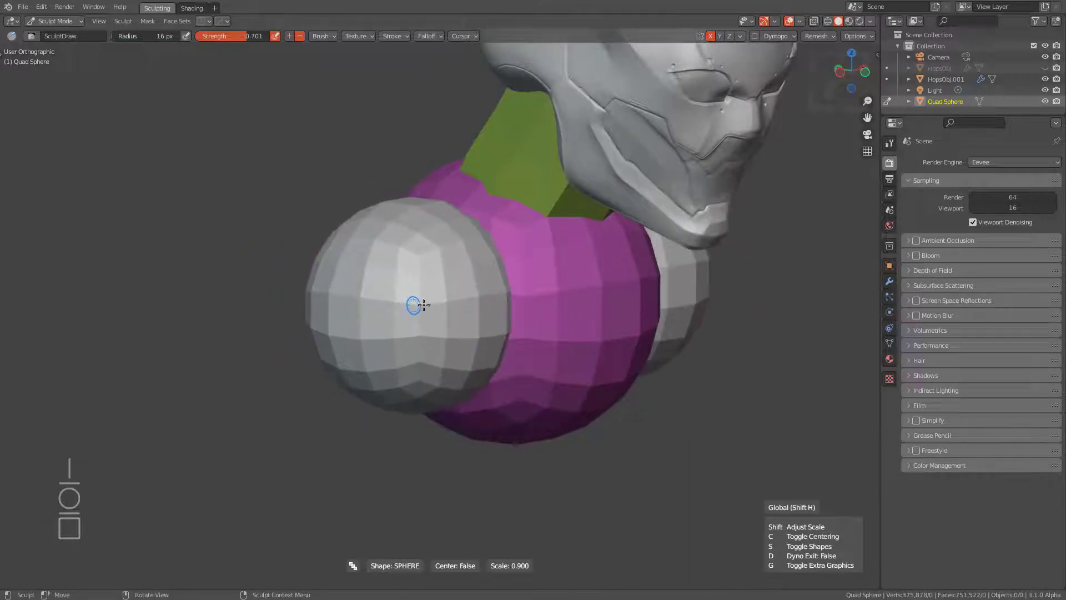
key(shift)
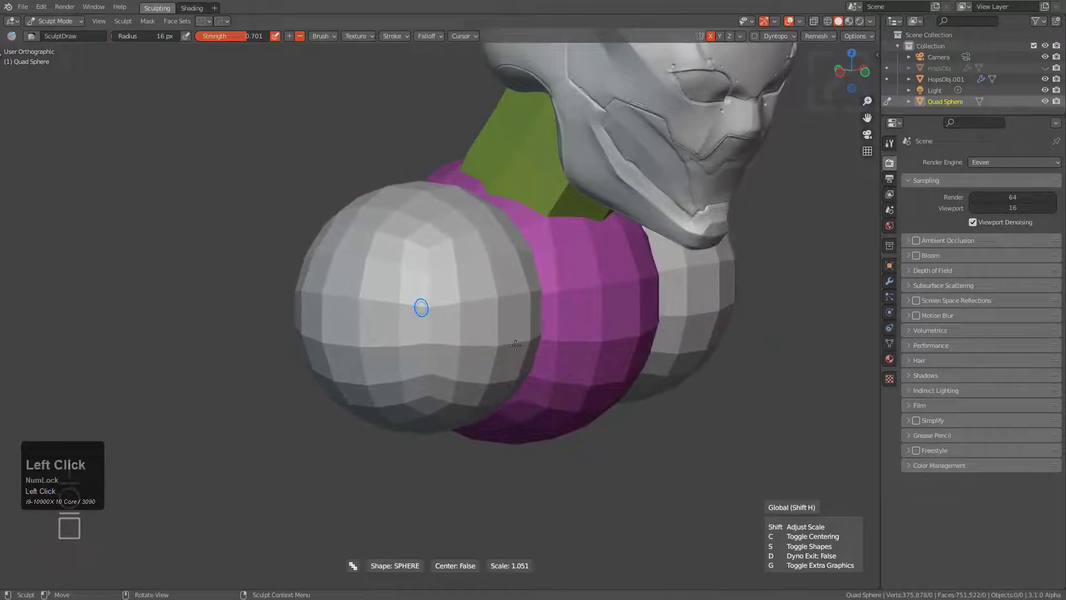
Switch to the Grab brush and set its radius to 303 px.
mouse_move(515, 345)
middle_down()
mouse_move(552, 385)
mouse_move(163, 216)
middle_up()
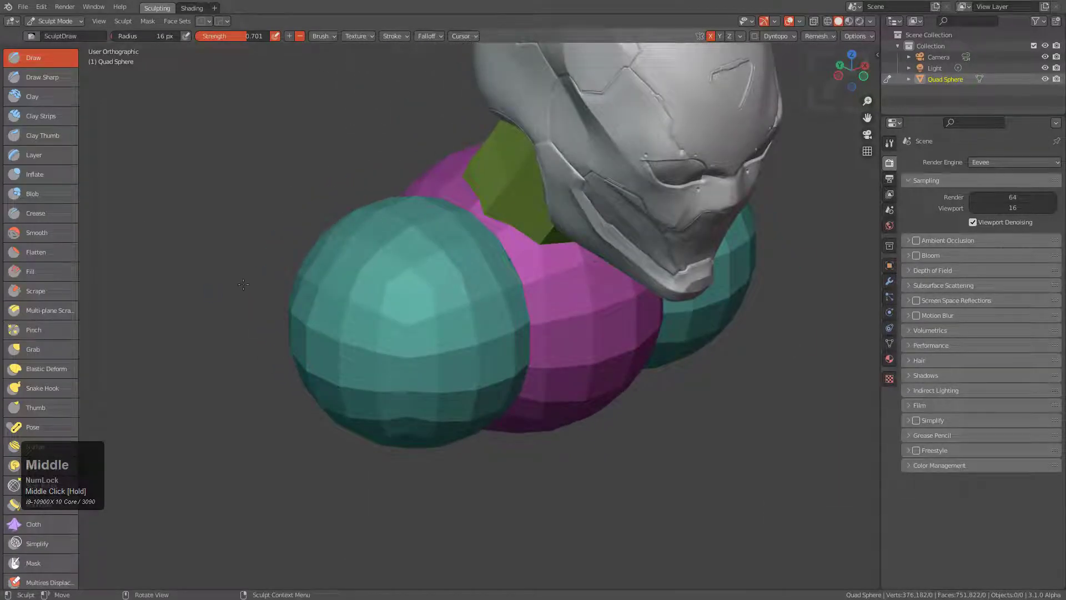
key(g)
middle_drag(247, 283, 248, 281)
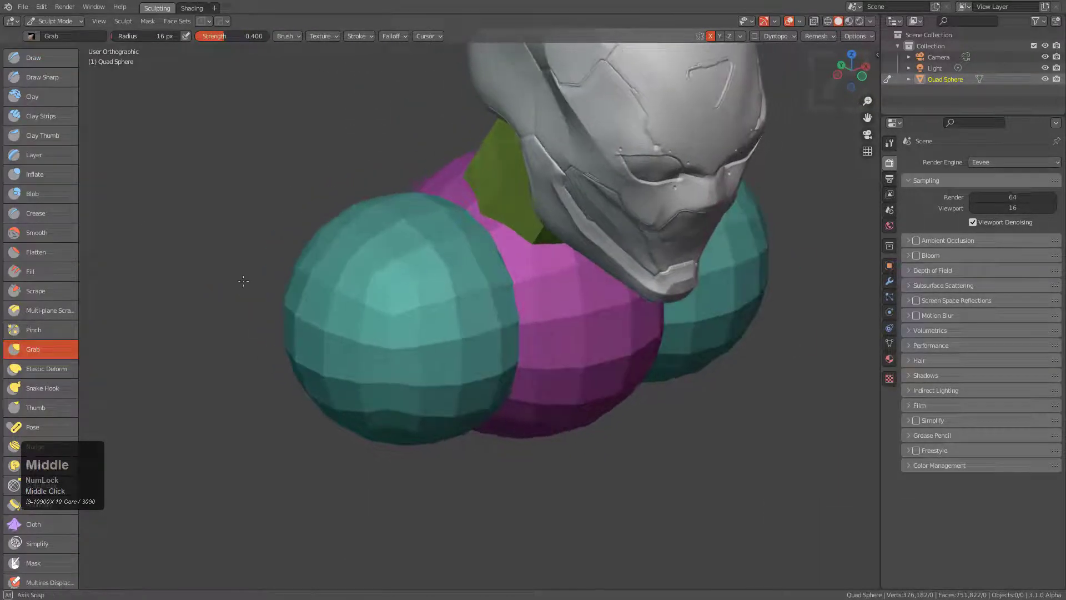
key(f)
click(403, 306)
Undo the trial pull on the shoulder sphere and open the Grab brush's settings.
drag(517, 379, 534, 528)
key(ctrl+z)
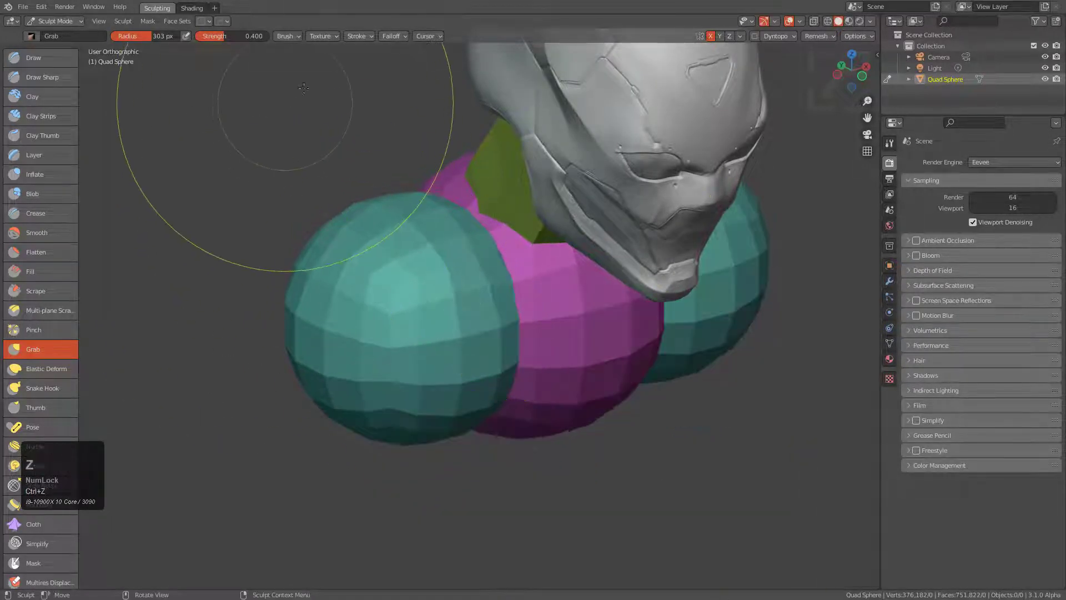
click(286, 37)
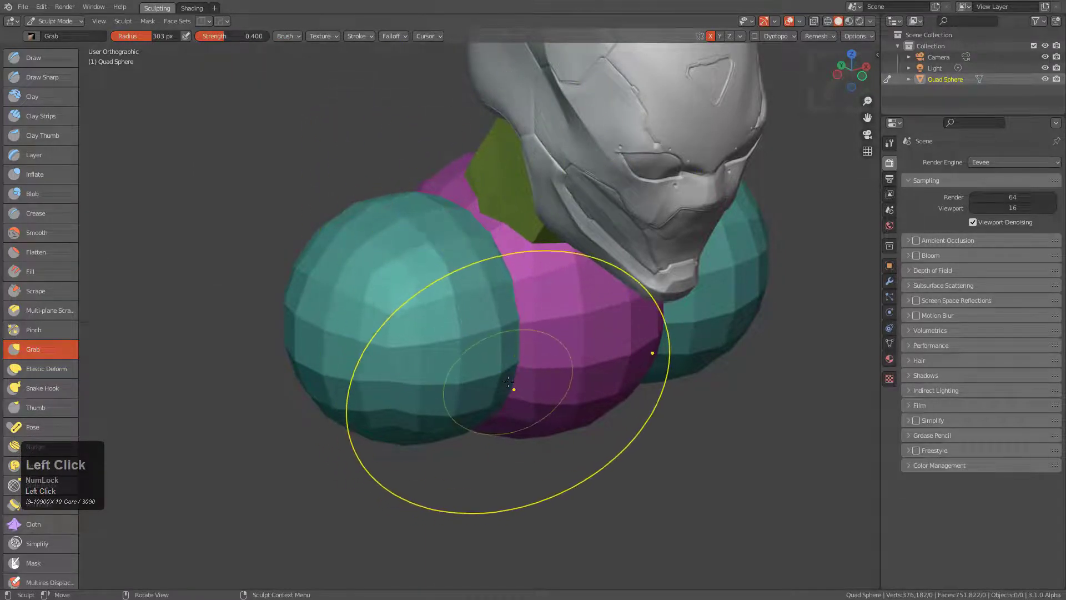
Pull the lower inner parts of the shoulder spheres toward the centre of the chest with the Grab brush.
drag(508, 382, 569, 442)
middle_drag(569, 442, 469, 454)
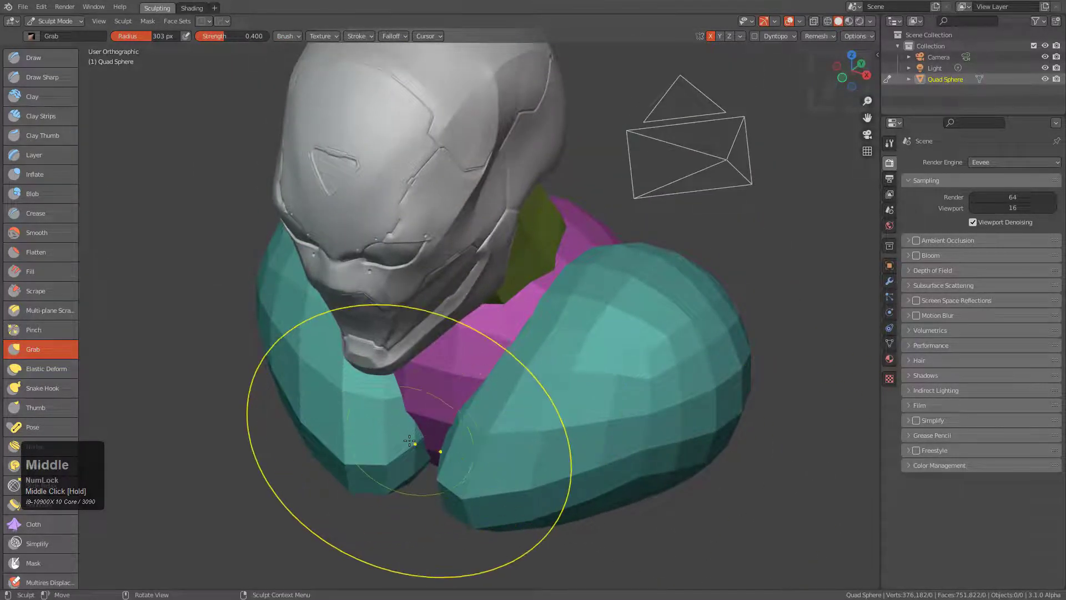
drag(438, 437, 374, 501)
middle_drag(373, 500, 443, 482)
Reshape the front and upper inner parts of the shoulders beside the neck with the Grab brush.
drag(466, 327, 443, 334)
drag(461, 296, 423, 314)
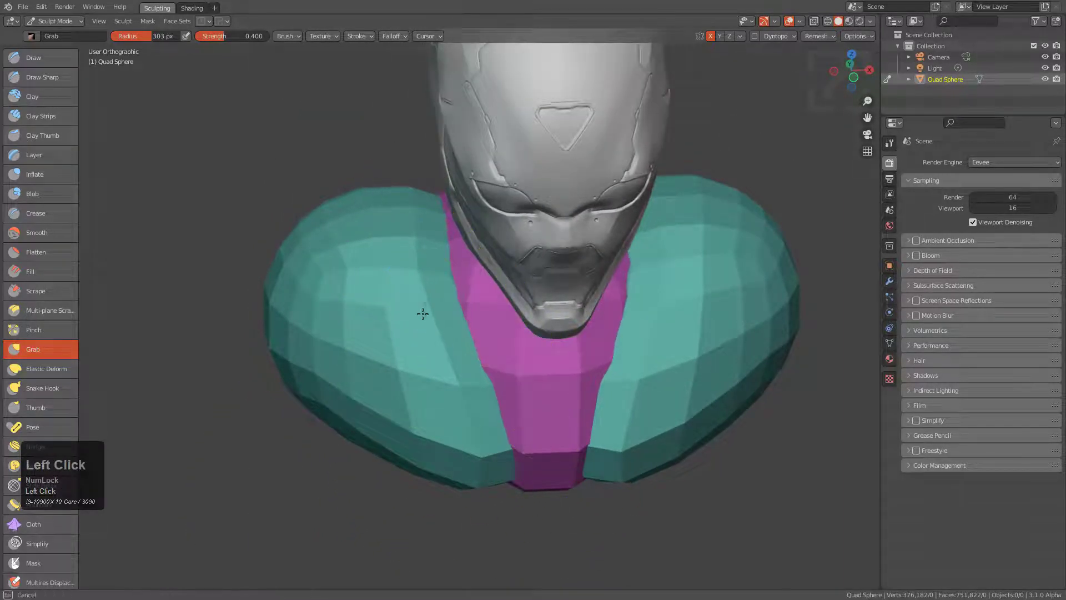
middle_drag(451, 309, 497, 288)
drag(453, 243, 487, 249)
Pull the back of the shoulders in toward the spine and adjust the upper back's form.
middle_drag(388, 272, 476, 352)
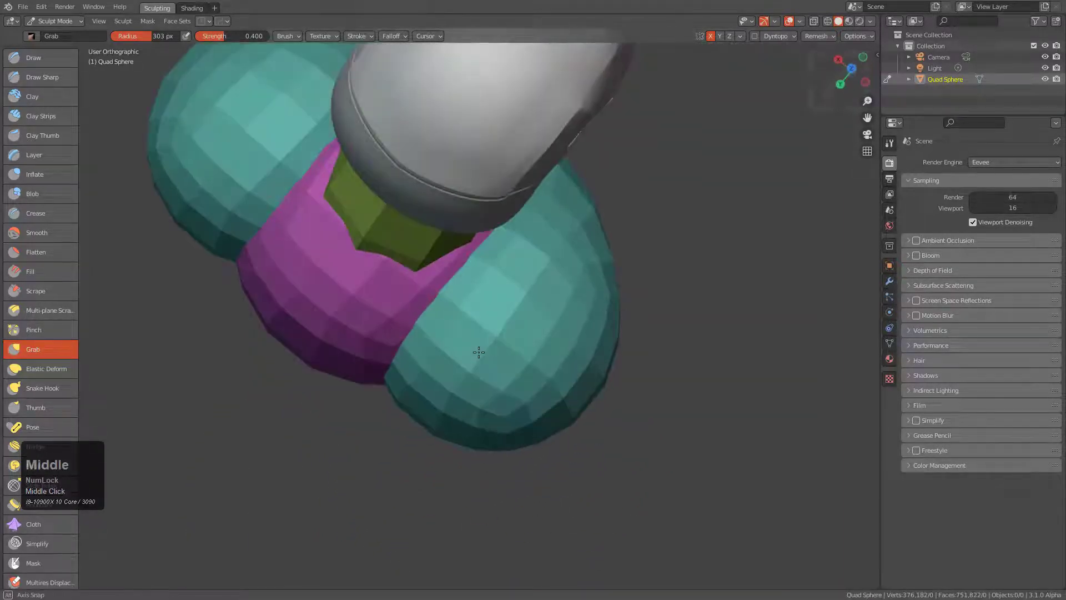
drag(424, 378, 358, 346)
middle_drag(377, 353, 409, 269)
drag(424, 243, 410, 239)
middle_drag(409, 237, 363, 209)
mouse_move(322, 243)
mouse_down()
mouse_move(297, 235)
mouse_move(308, 261)
mouse_move(320, 252)
mouse_up()
Reduce the Grab brush radius to 155 px and reshape the side of the neck below the head.
mouse_move(333, 252)
middle_down()
mouse_move(388, 257)
mouse_move(422, 311)
mouse_move(431, 300)
middle_up()
key(f)
click(395, 292)
scroll(432, 279, up, 1)
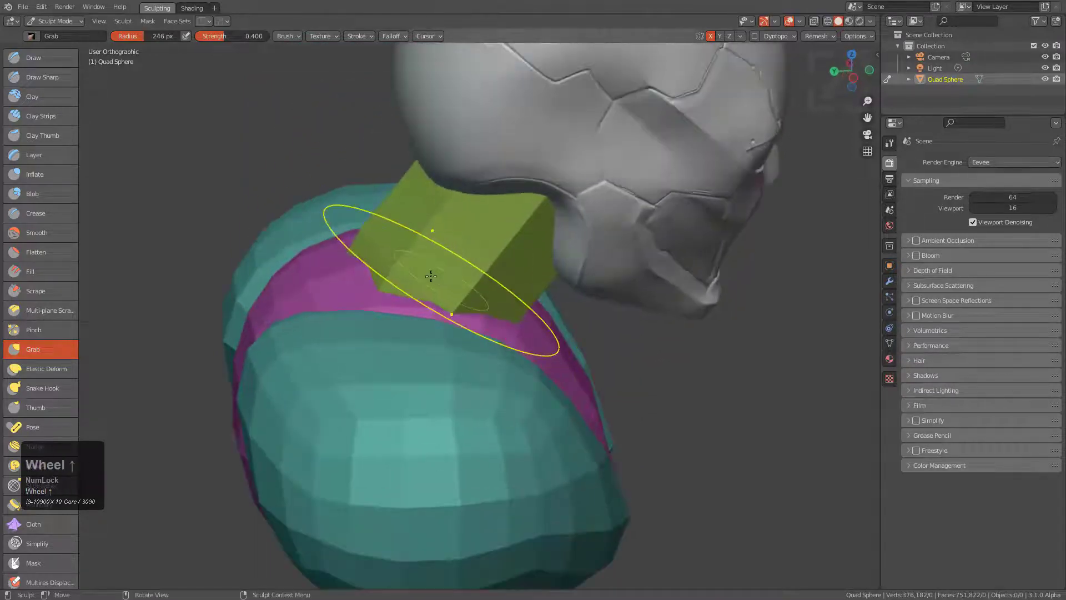
key(f)
click(396, 197)
middle_drag(440, 217, 483, 244)
click(483, 243)
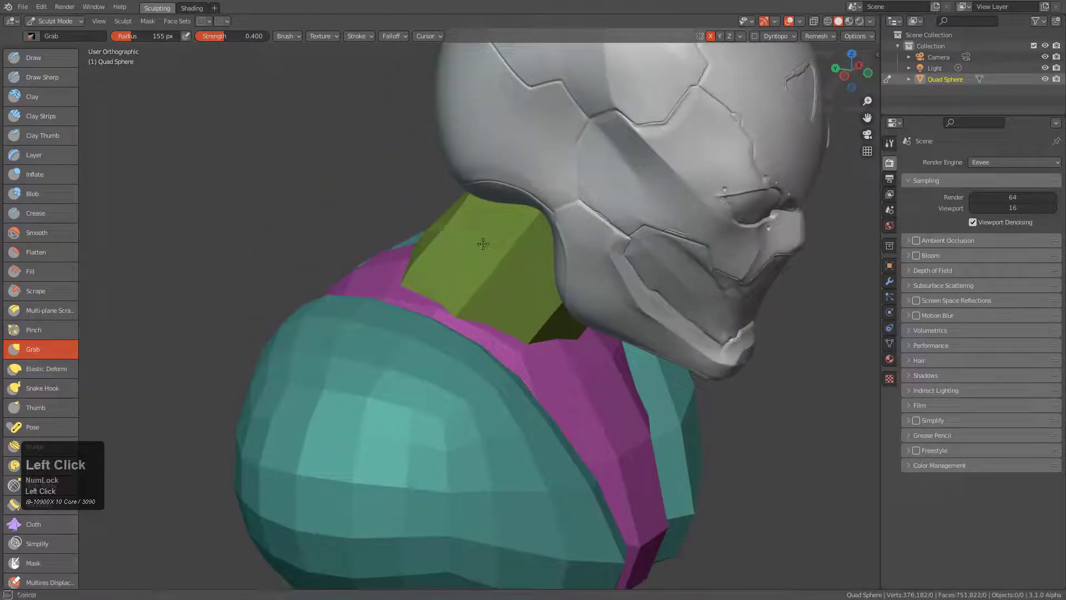
Pull the neck's front base down toward the chest with a 221 px Grab radius, and reduce the radius to 103 px.
middle_drag(527, 303, 531, 339)
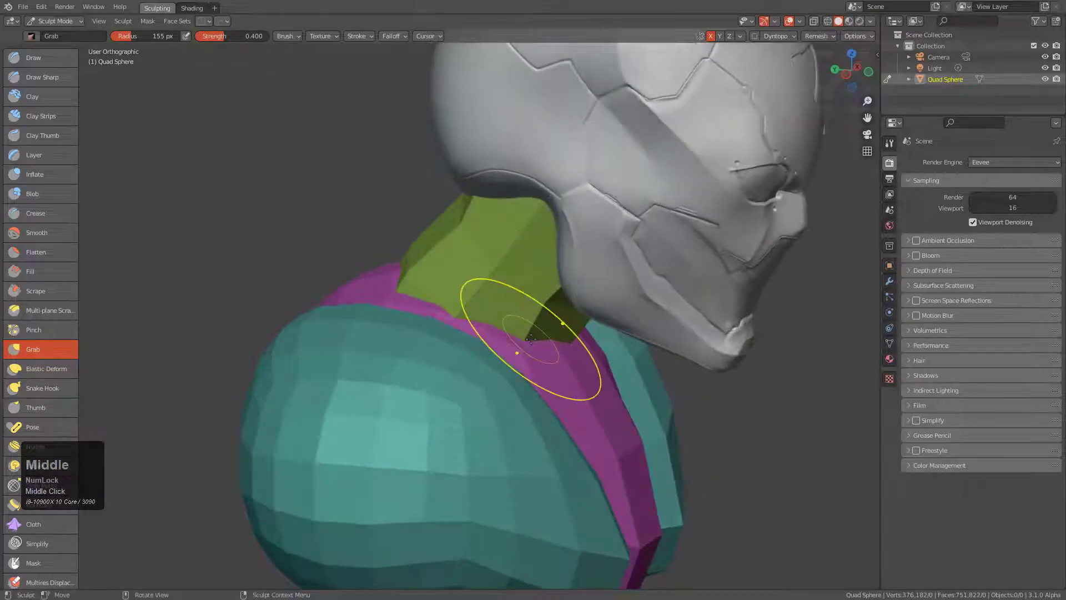
mouse_move(563, 302)
middle_down()
mouse_move(568, 311)
mouse_move(572, 300)
mouse_move(563, 355)
middle_up()
key(f)
click(574, 293)
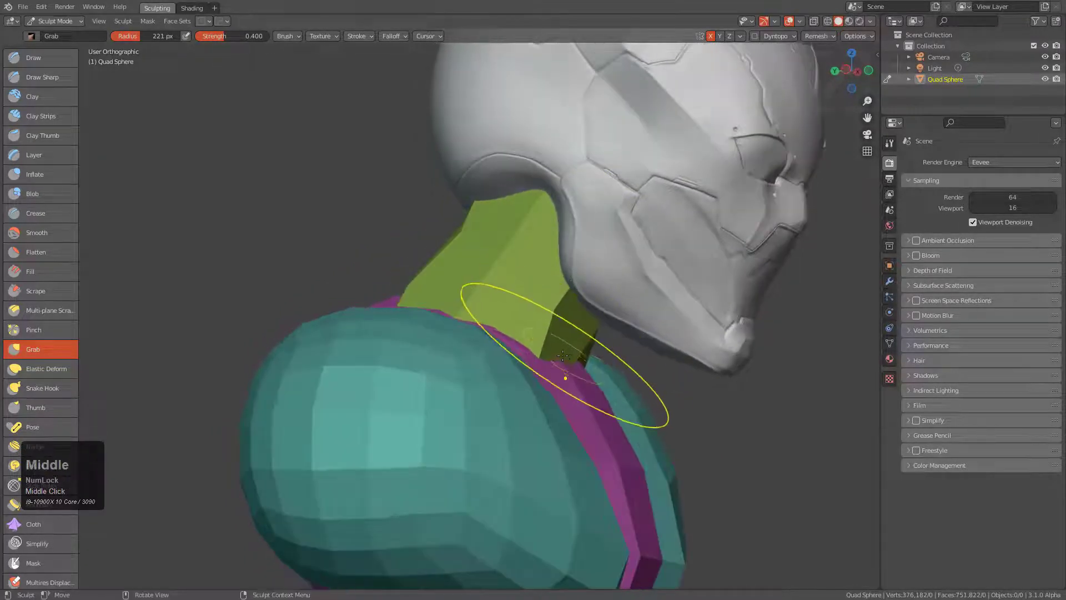
key(f)
click(552, 354)
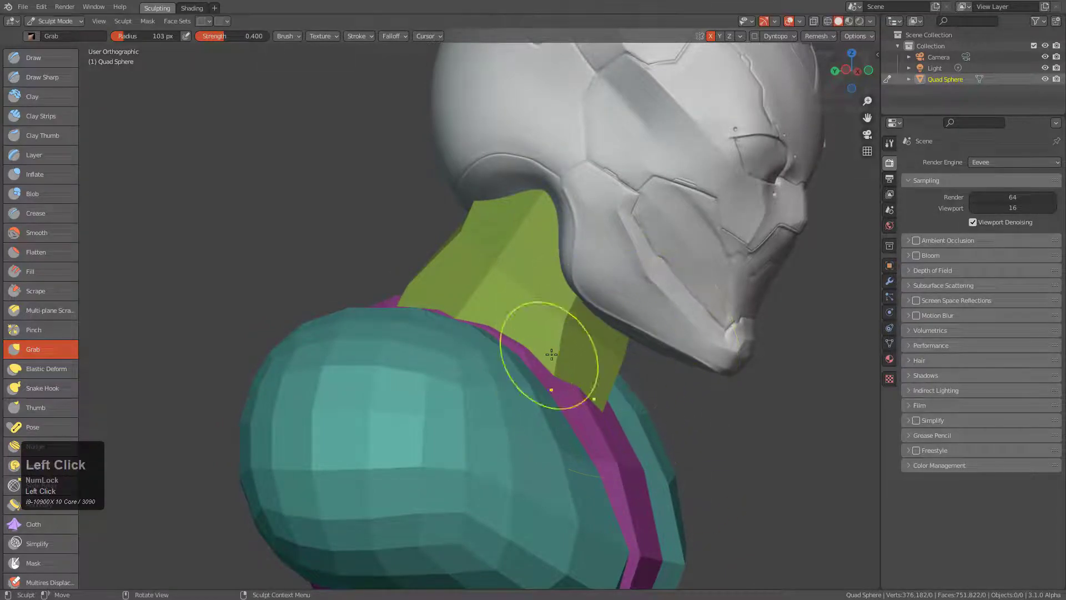
Try a voxel remesh of the whole bust and inspect the face detail.
middle_drag(563, 348, 521, 357)
scroll(522, 357, down, 2)
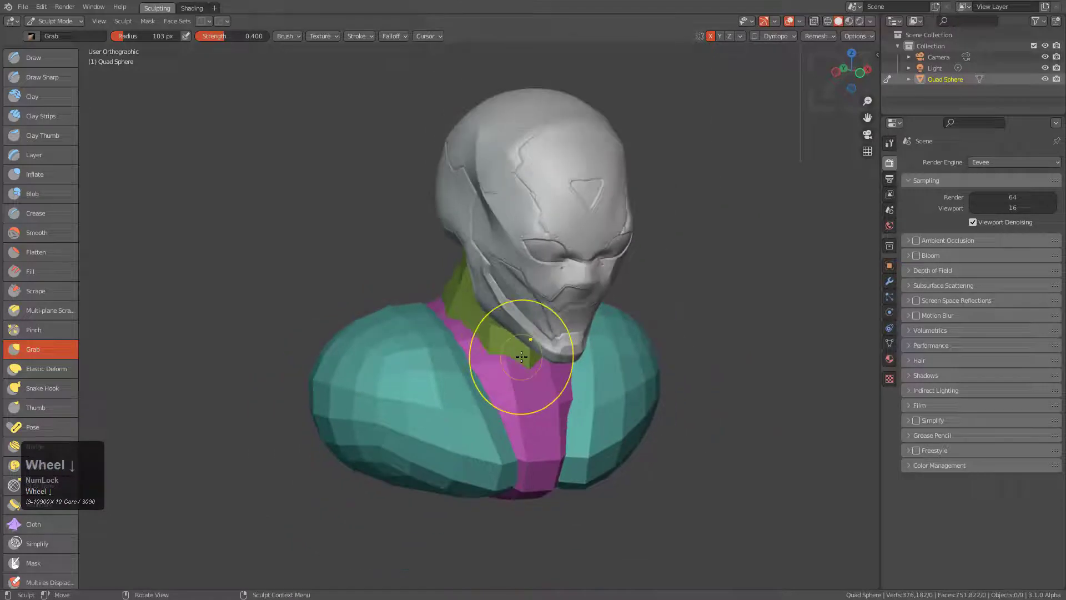
middle_drag(519, 357, 514, 358)
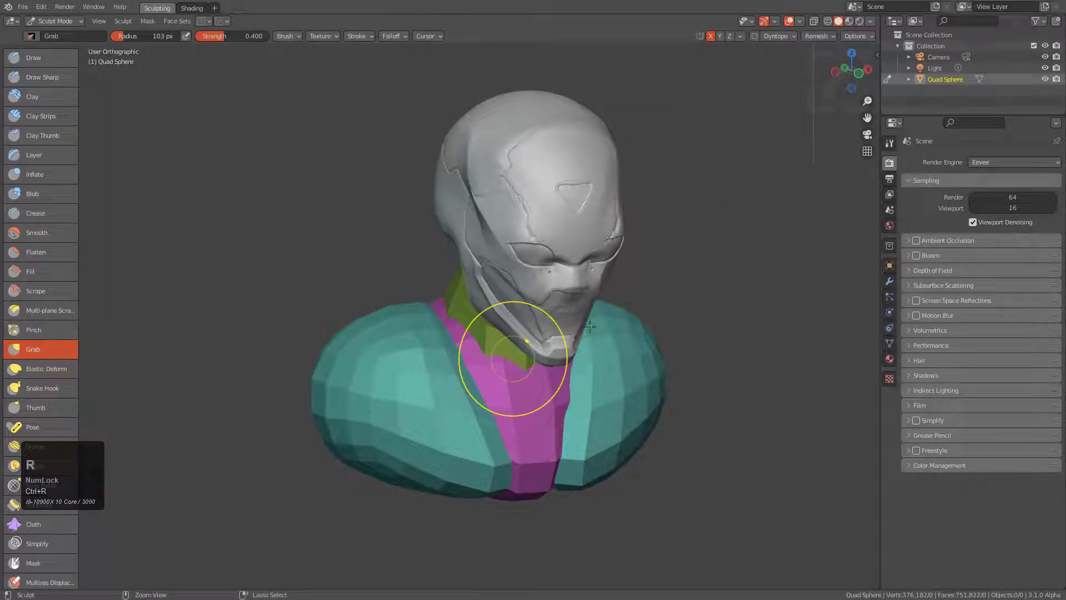
middle_drag(586, 311, 484, 261)
scroll(469, 255, up, 5)
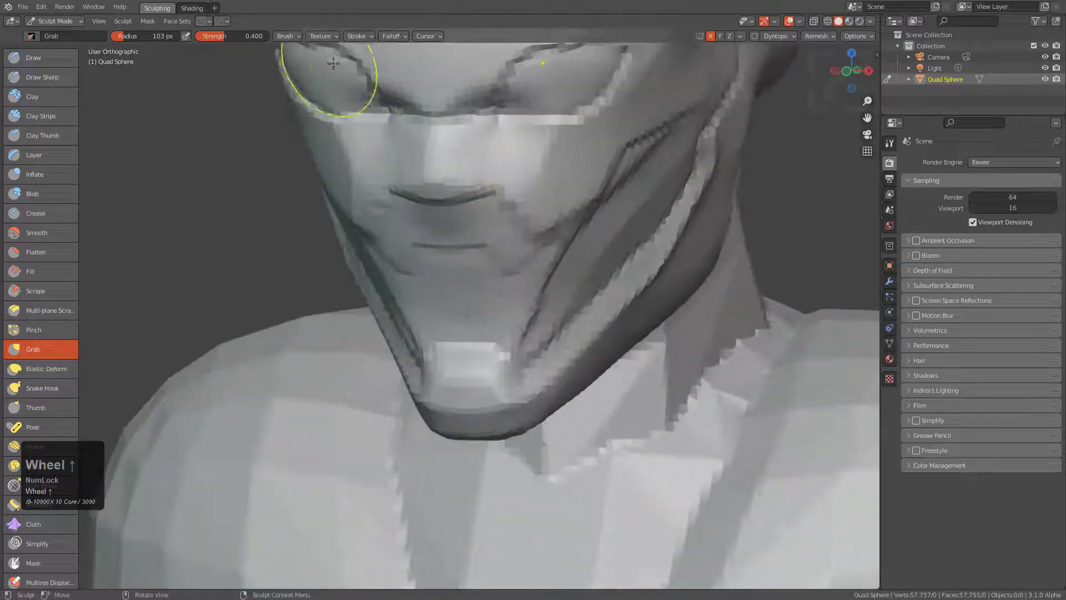
scroll(519, 328, down, 5)
middle_drag(519, 328, 547, 353)
scroll(570, 331, down, 2)
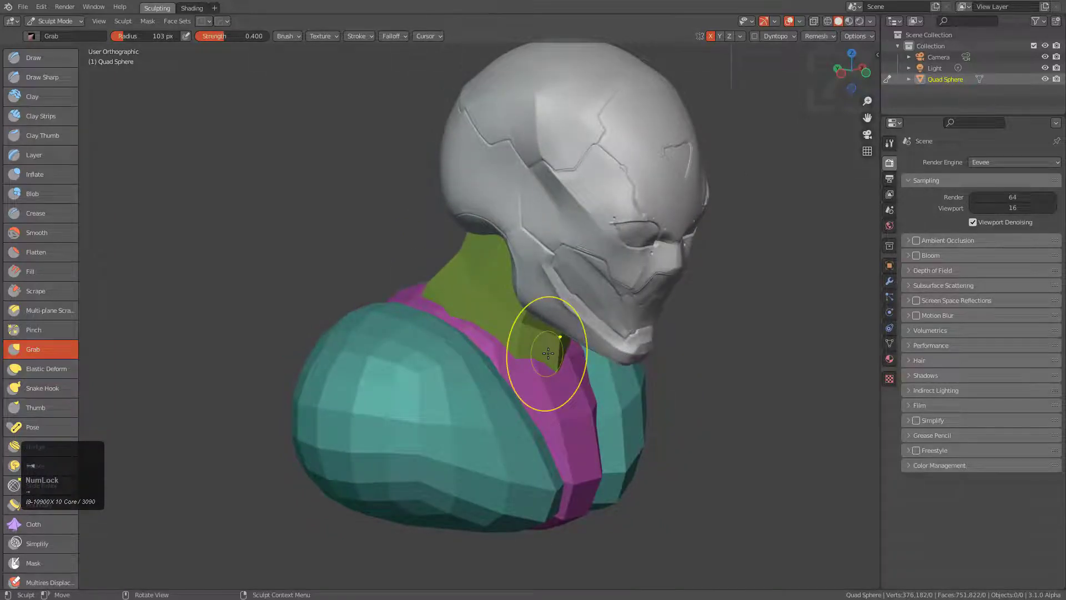
Separate the linked neck, chest and shoulder forms from the helmet head into their own object.
key(Tab)
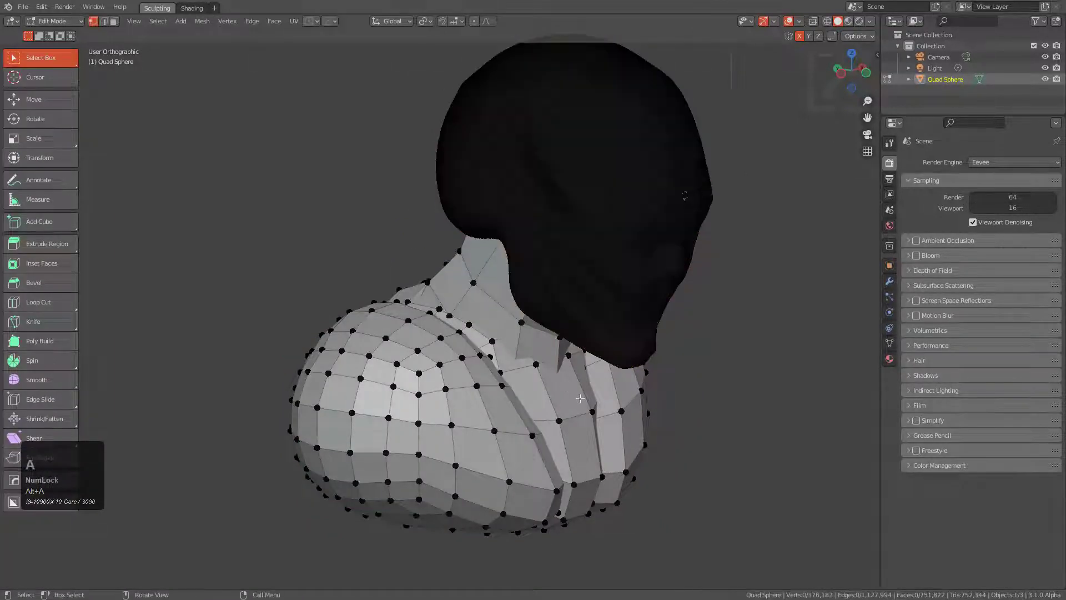
key(l)
key(l)
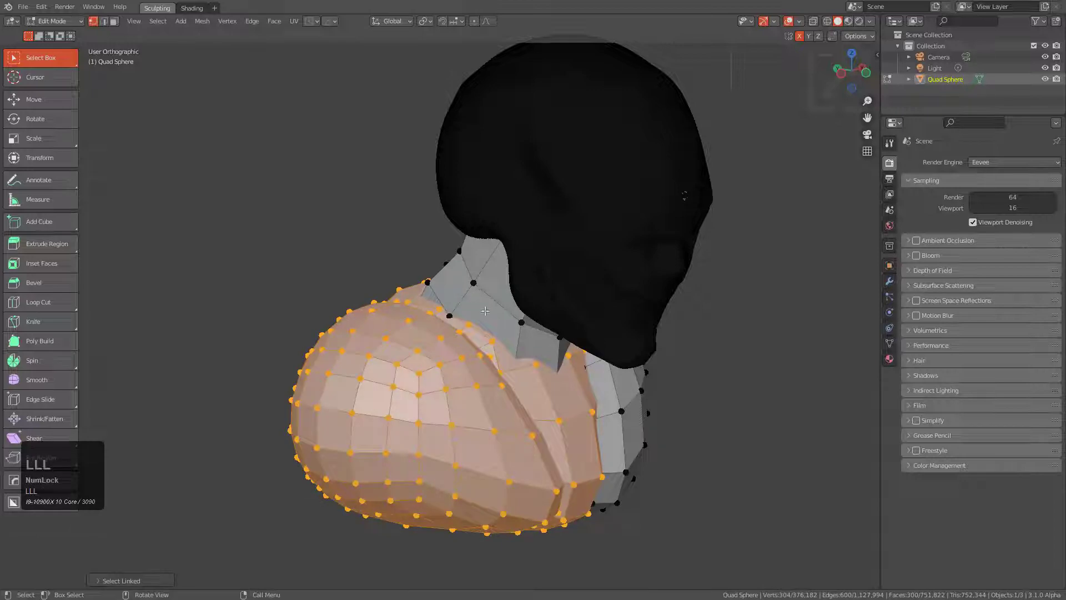
key(l)
middle_drag(644, 414, 595, 415)
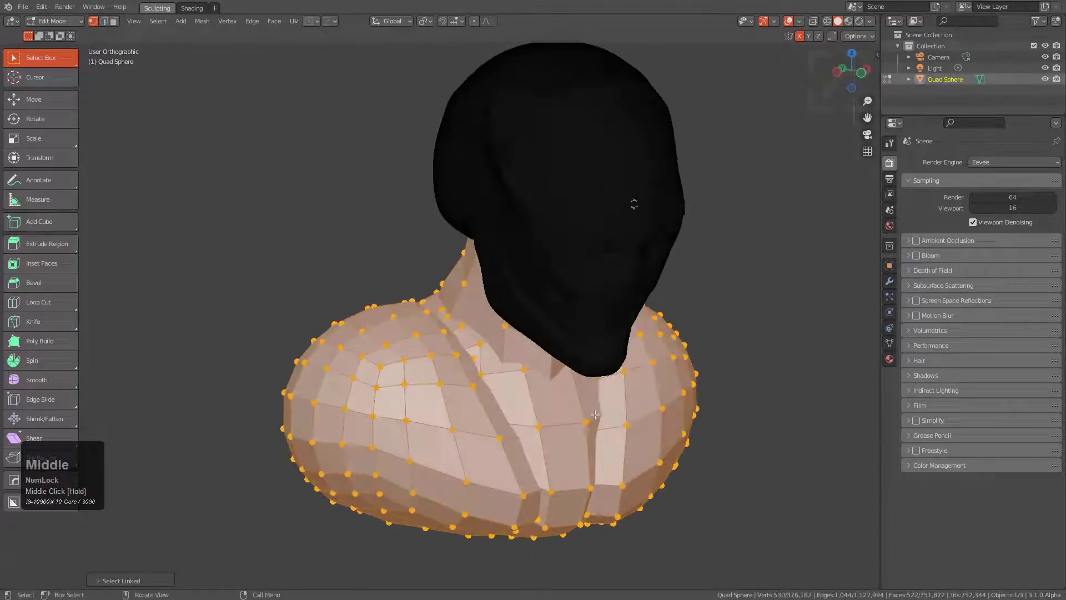
key(p)
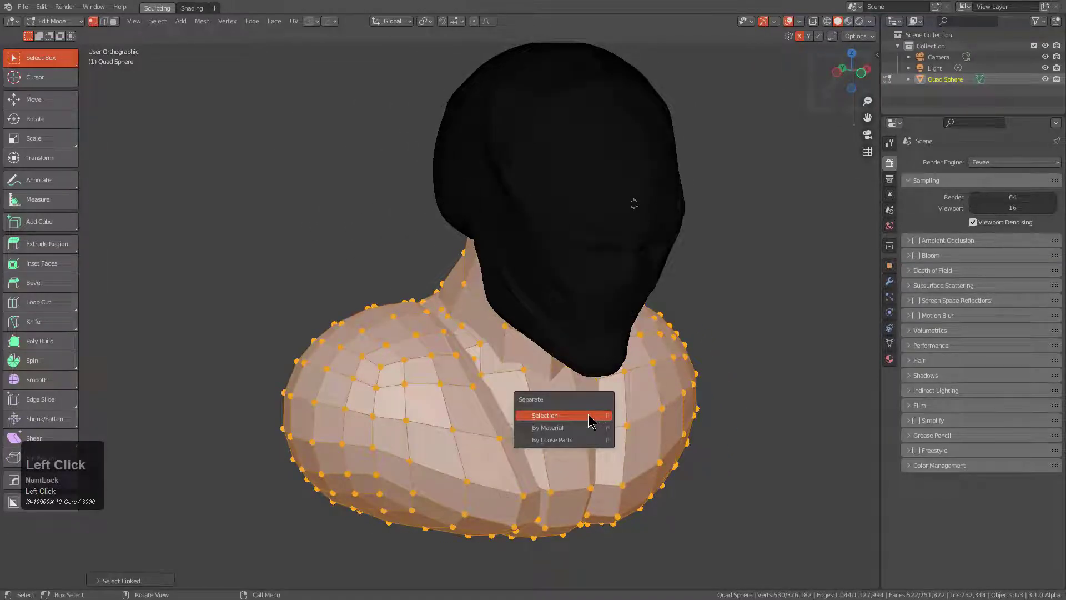
click(591, 422)
key(Tab)
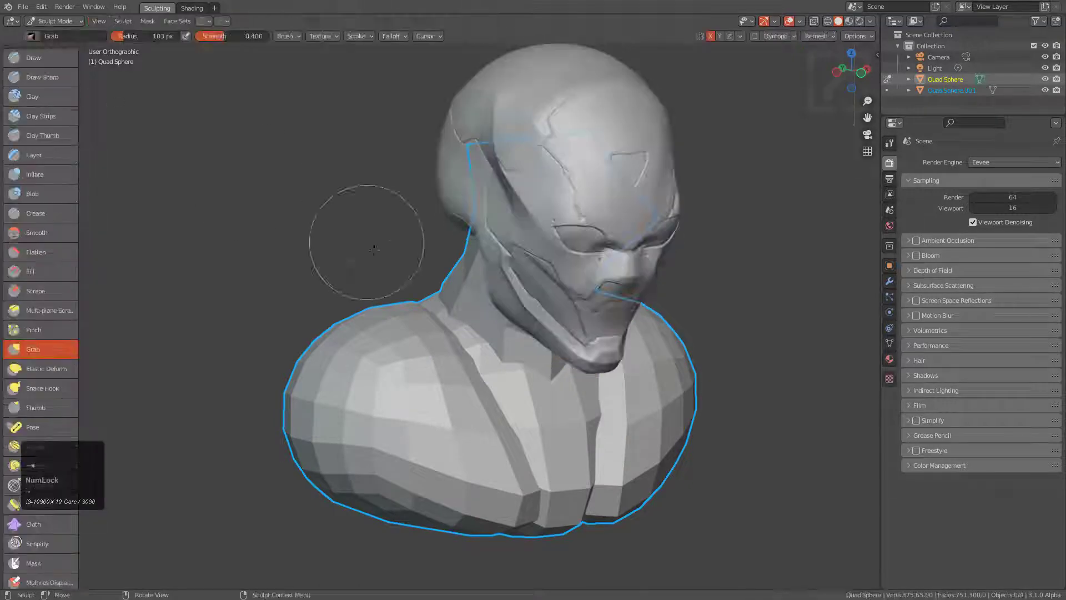
Switch to Object Mode in a side view, select only the separated bust, and open its mesh for editing.
alt+middle_drag(445, 389, 530, 387)
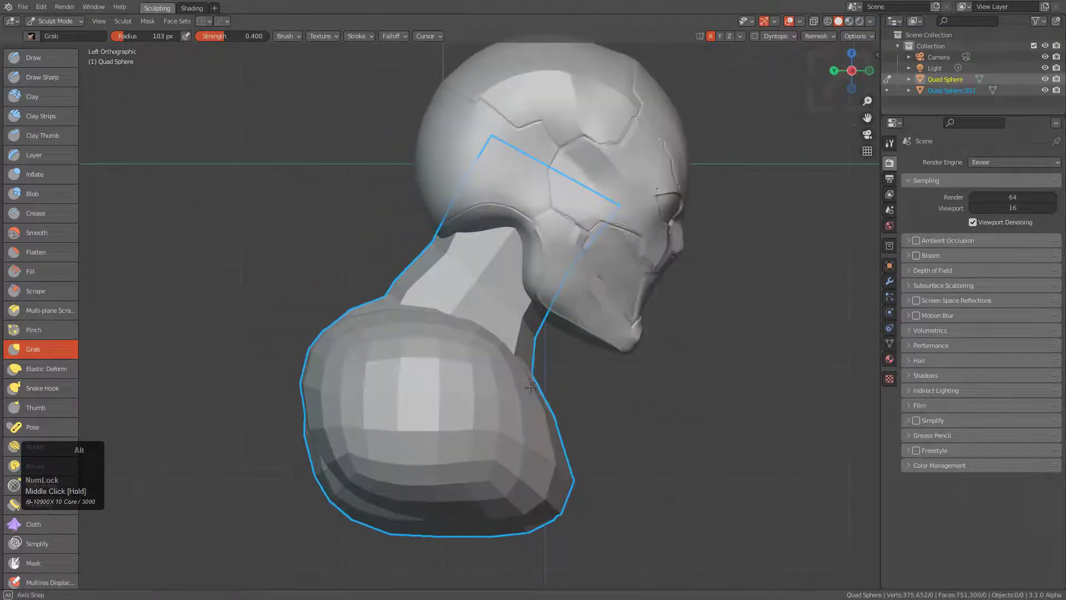
key(shift+KP_End)
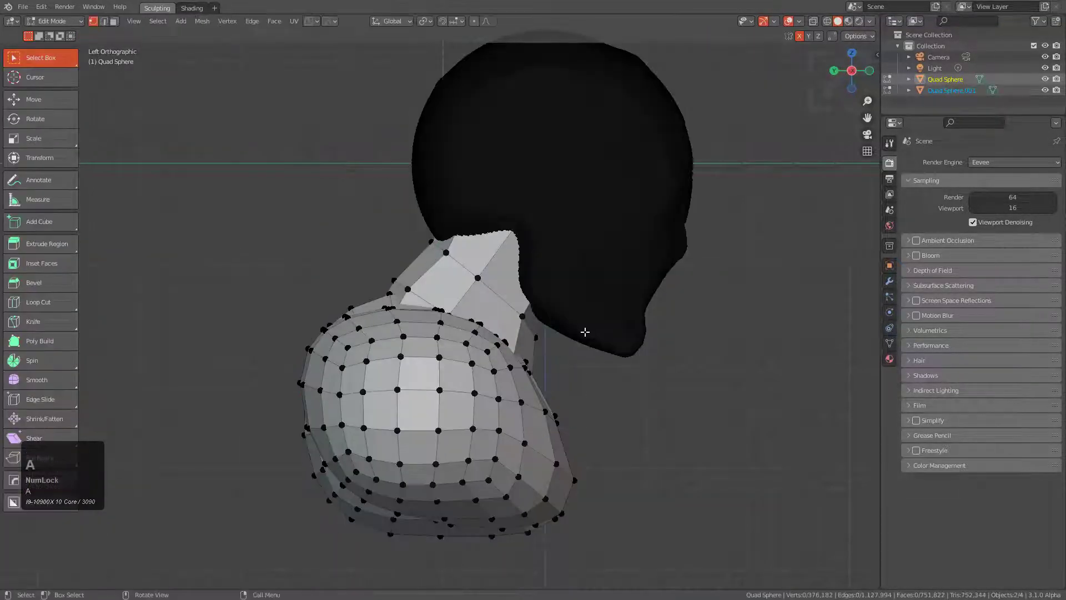
key(a)
key(Tab)
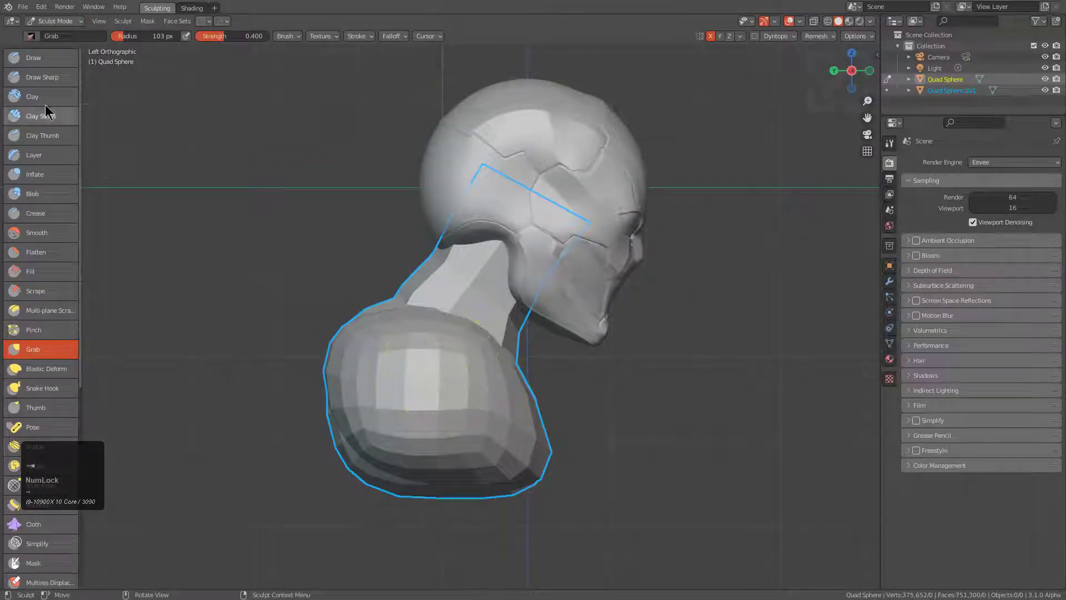
click(55, 21)
click(59, 34)
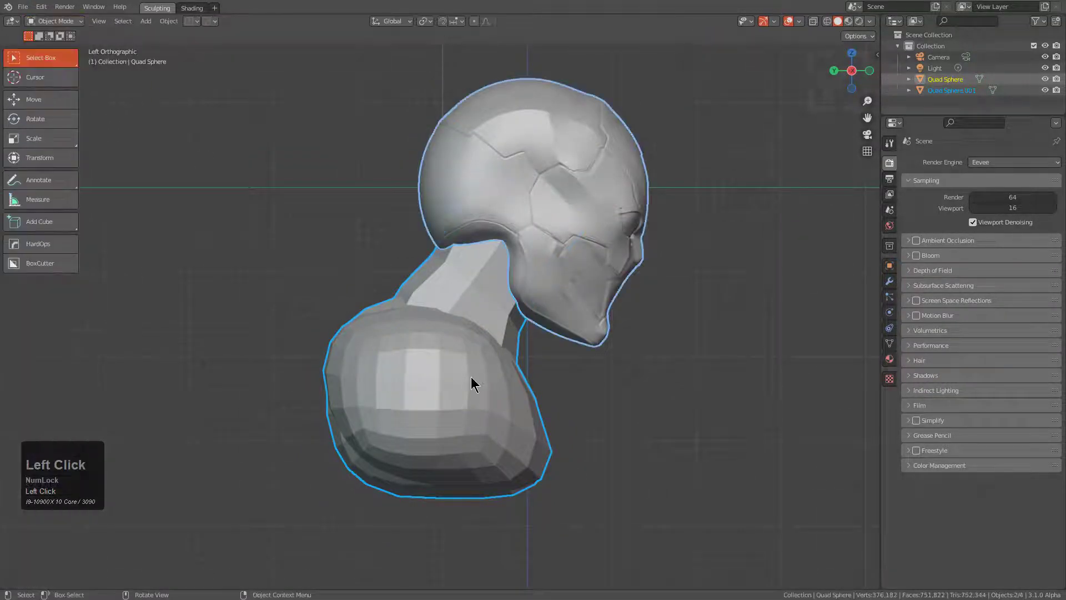
click(471, 376)
key(Tab)
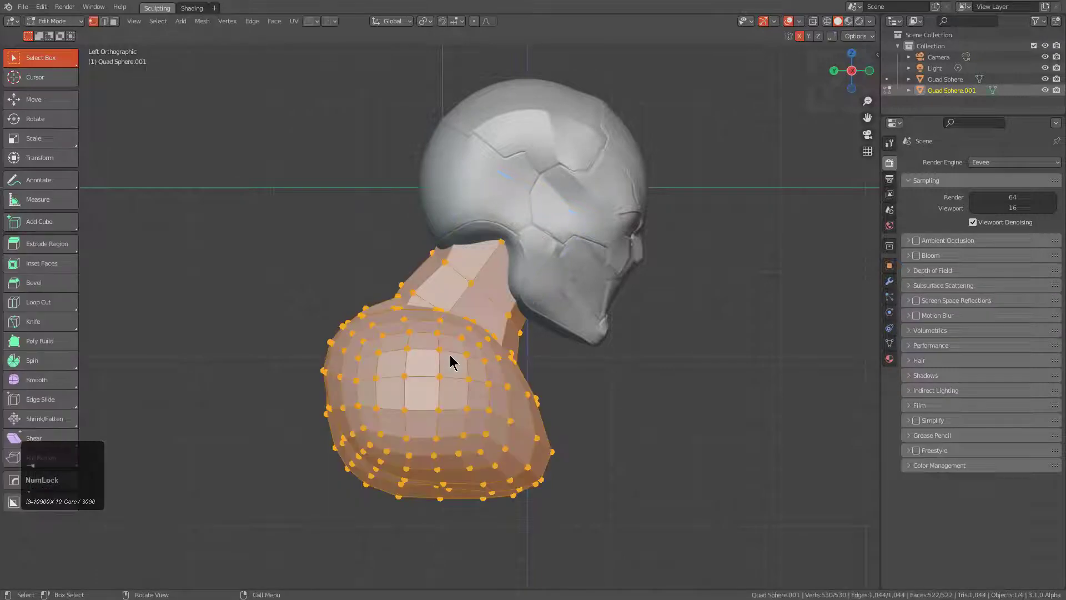
With see-through display on, deselect the upper neck vertices and move the rest of the bust down and back to lengthen the neck.
key(alt+z)
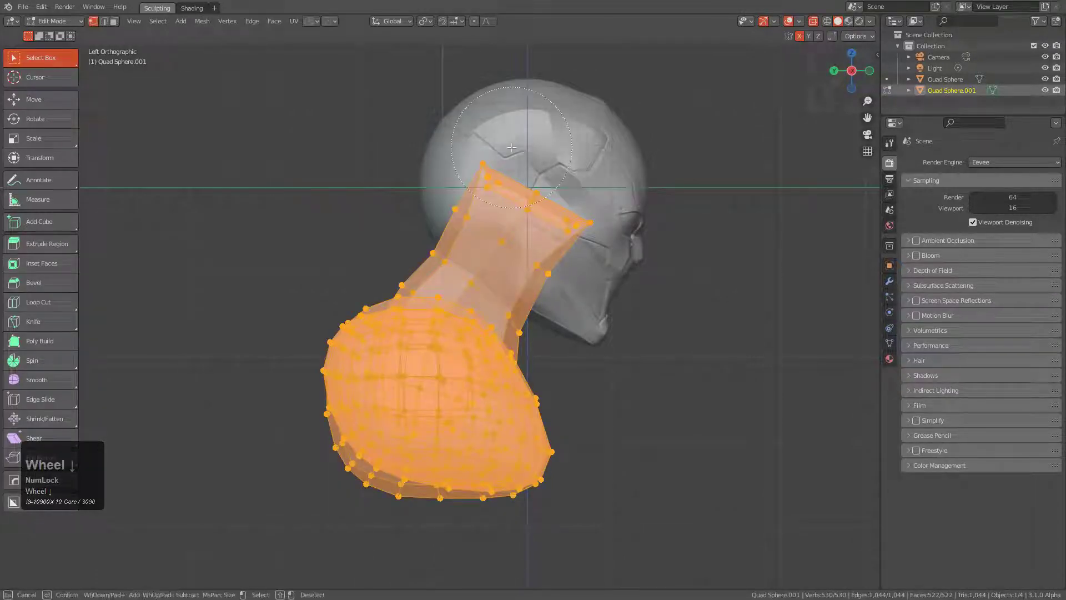
mouse_move(511, 148)
middle_down()
mouse_move(508, 183)
mouse_move(539, 216)
middle_up()
key(g)
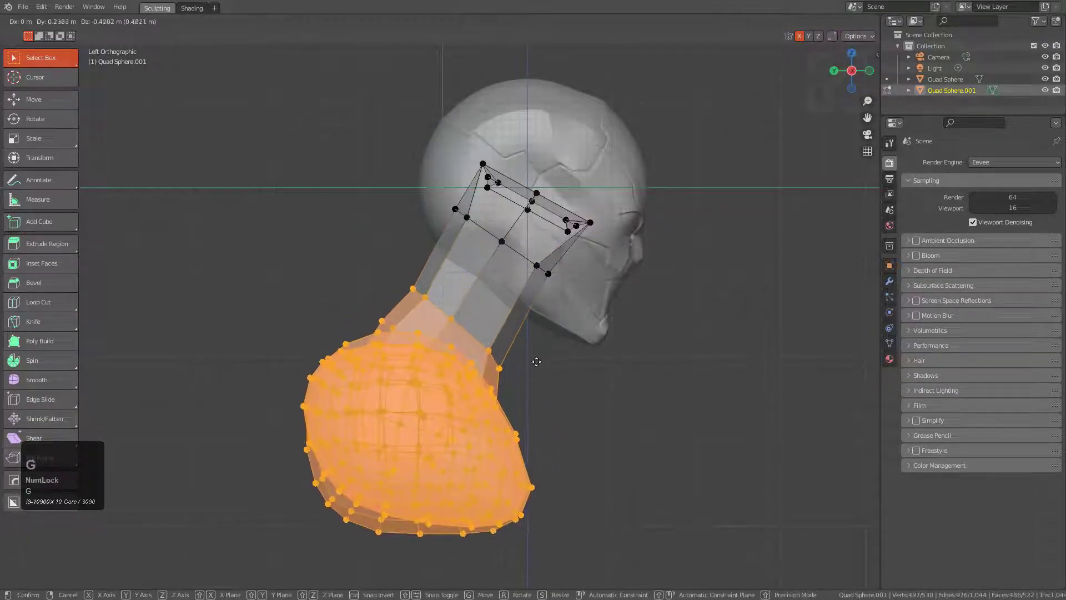
click(536, 361)
Check the lengthened neck without see-through display, nudge the lowered bust slightly forward and up, and return to Object Mode.
key(Tab)
key(alt+z)
middle_drag(559, 345, 524, 360)
key(Tab)
key(g)
click(535, 360)
key(Tab)
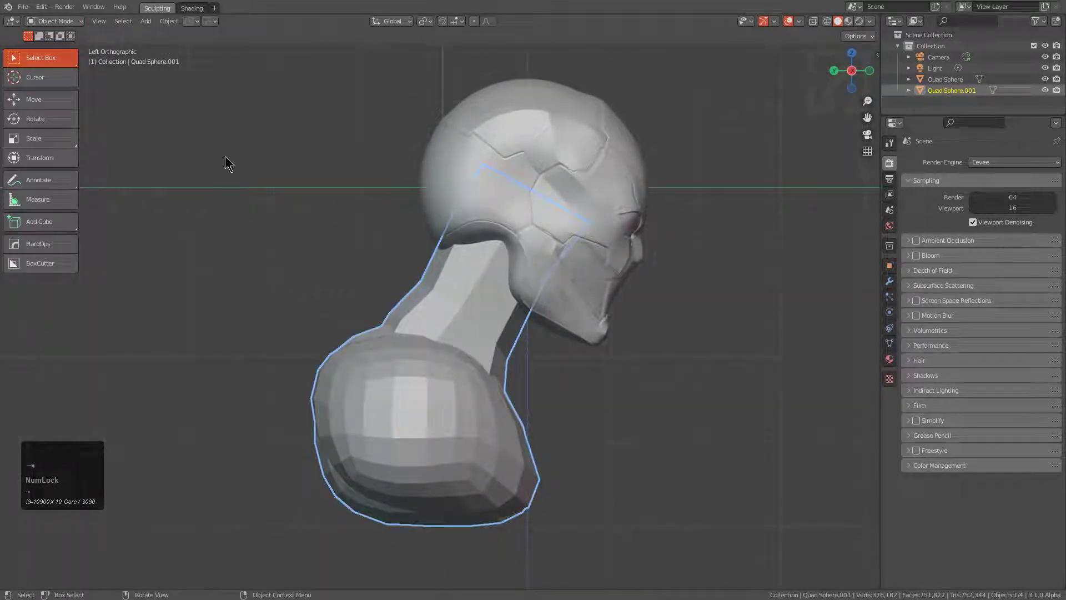
Put the bust in Sculpt Mode and voxel remesh its neck, chest and shoulder forms into one surface.
click(55, 21)
click(50, 60)
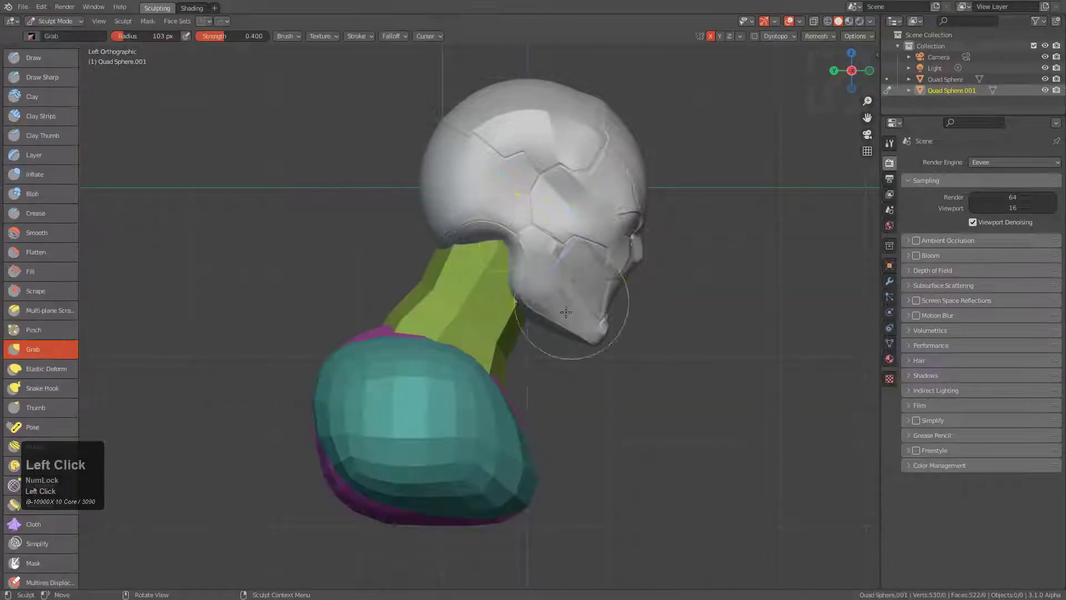
mouse_move(548, 322)
middle_down()
mouse_move(452, 322)
mouse_move(511, 364)
middle_up()
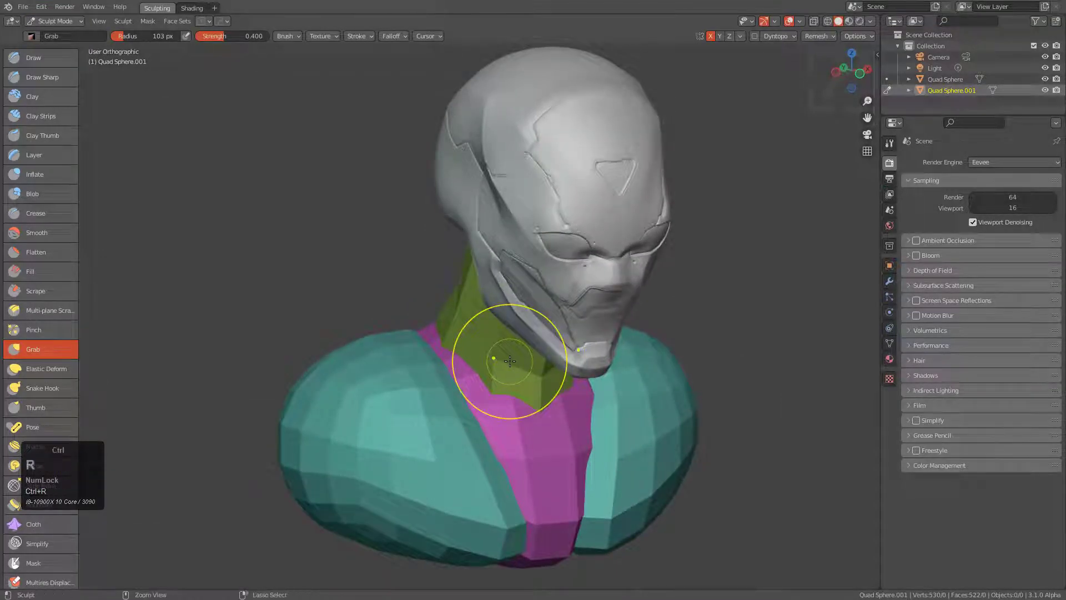
scroll(455, 384, up, 3)
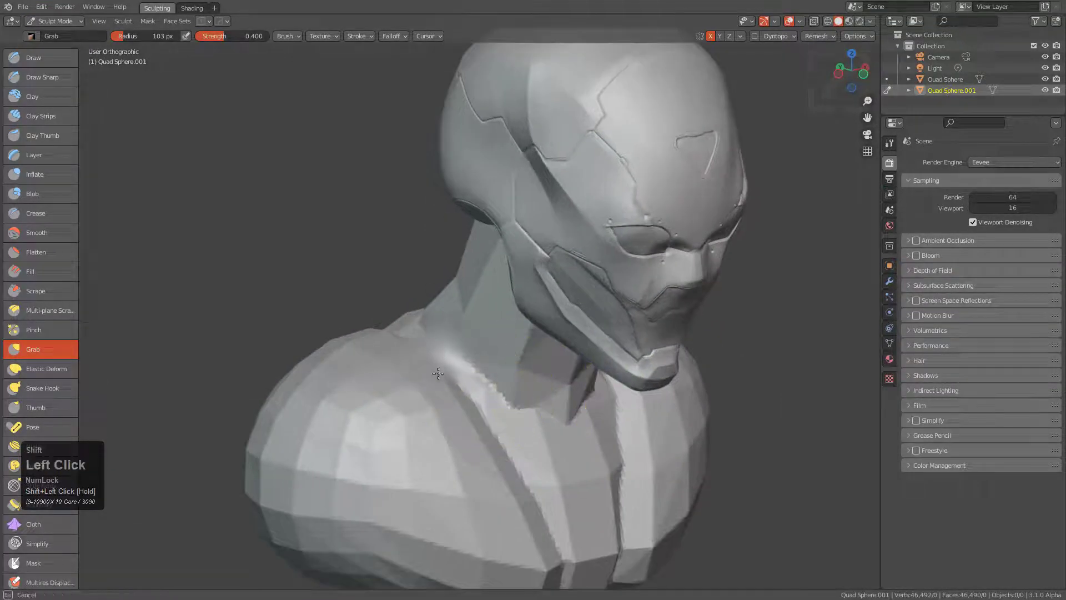
Enlarge the brush radius to 247 px and smooth the transitions between the neck, shoulders and chest.
key(f)
click(447, 369)
shift+drag(448, 369, 448, 413)
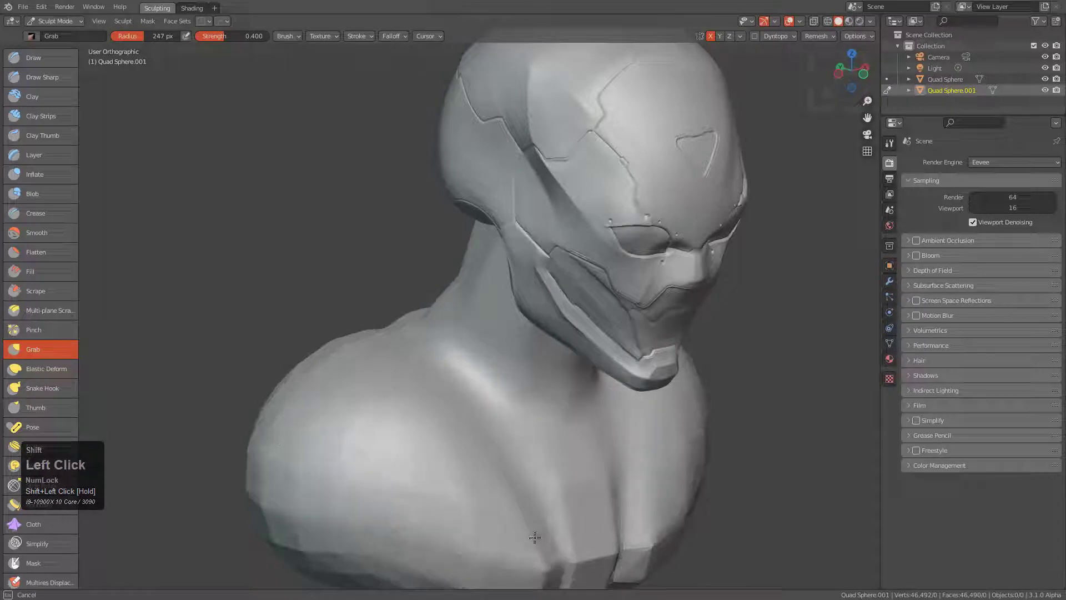
Enlarge the Grab brush radius to 330 px and pull the tops of the shoulders down into a sloping line.
mouse_move(257, 433)
middle_down()
mouse_move(542, 445)
mouse_move(497, 431)
mouse_move(455, 395)
mouse_move(467, 399)
middle_up()
key(f)
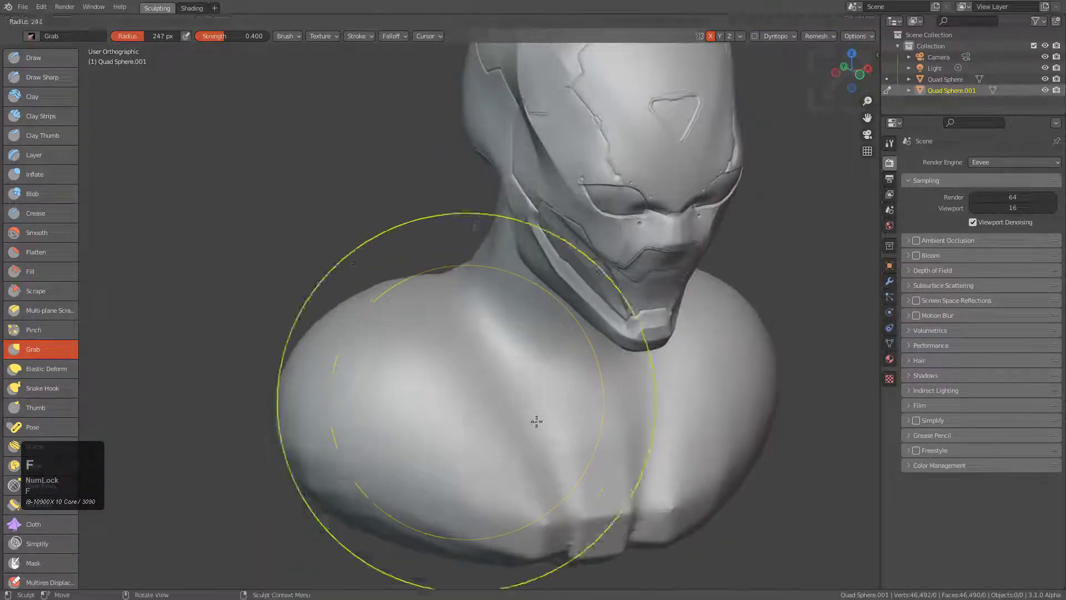
click(534, 421)
drag(350, 317, 350, 399)
drag(351, 359, 365, 350)
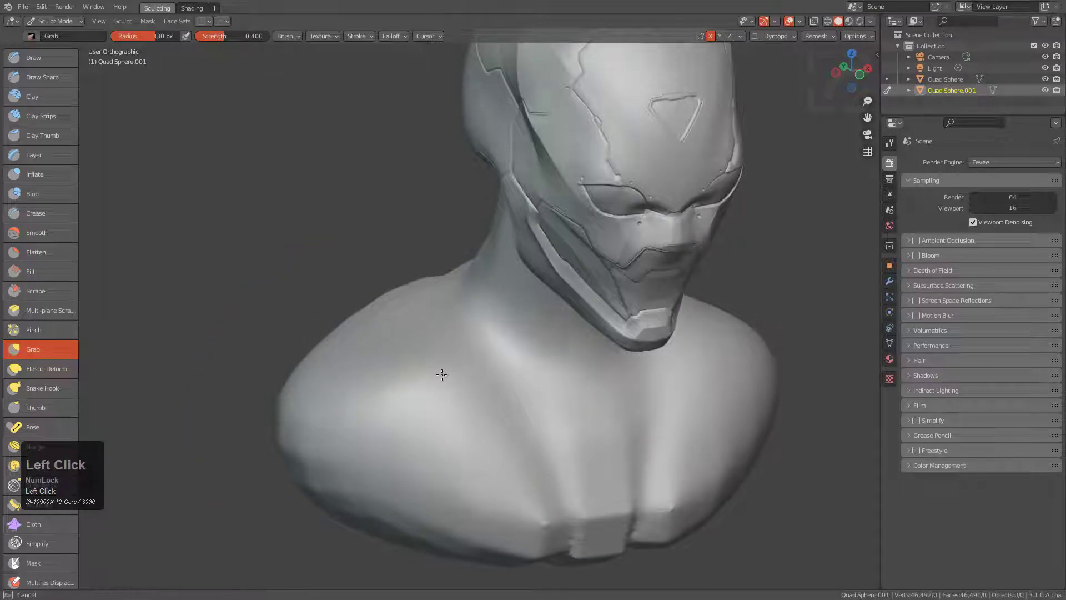
middle_drag(440, 373, 483, 353)
scroll(410, 352, up, 1)
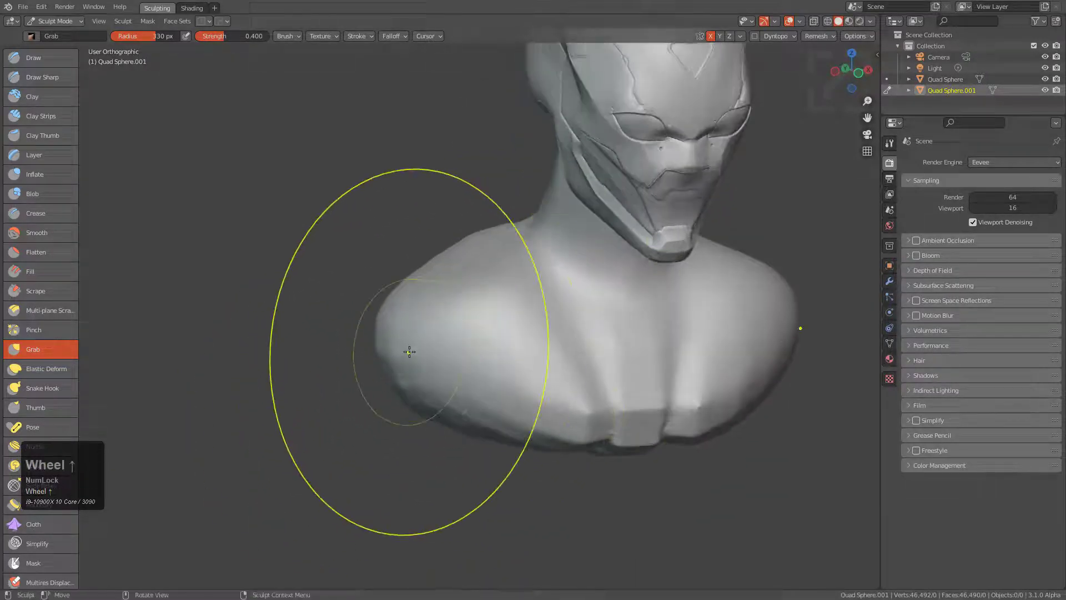